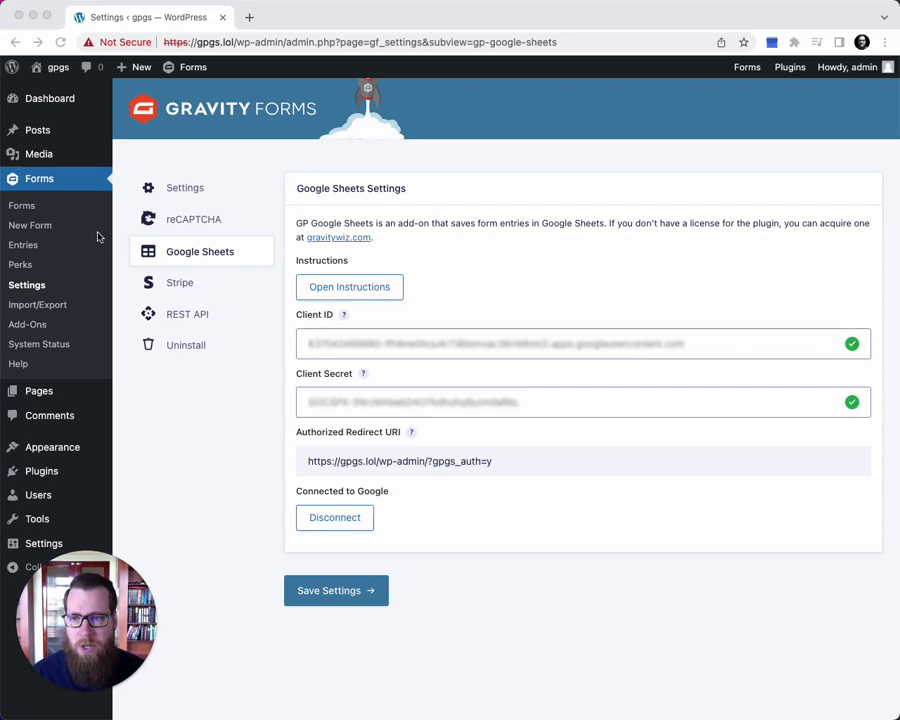
Open My Magical Form in the editor and view the Favorite Spell field's choices
left_click(21, 207)
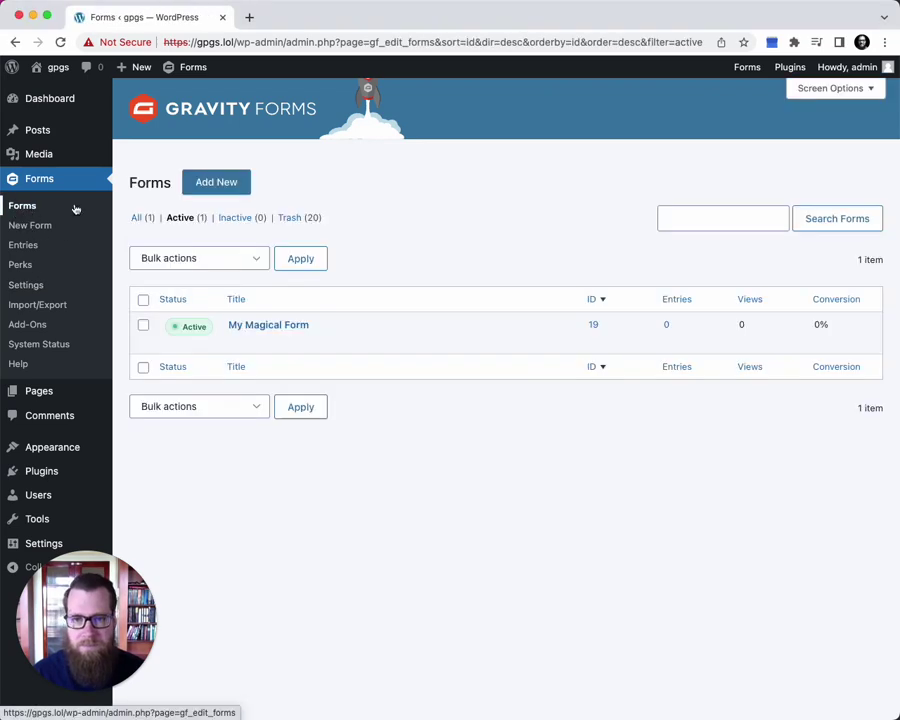
left_click(244, 330)
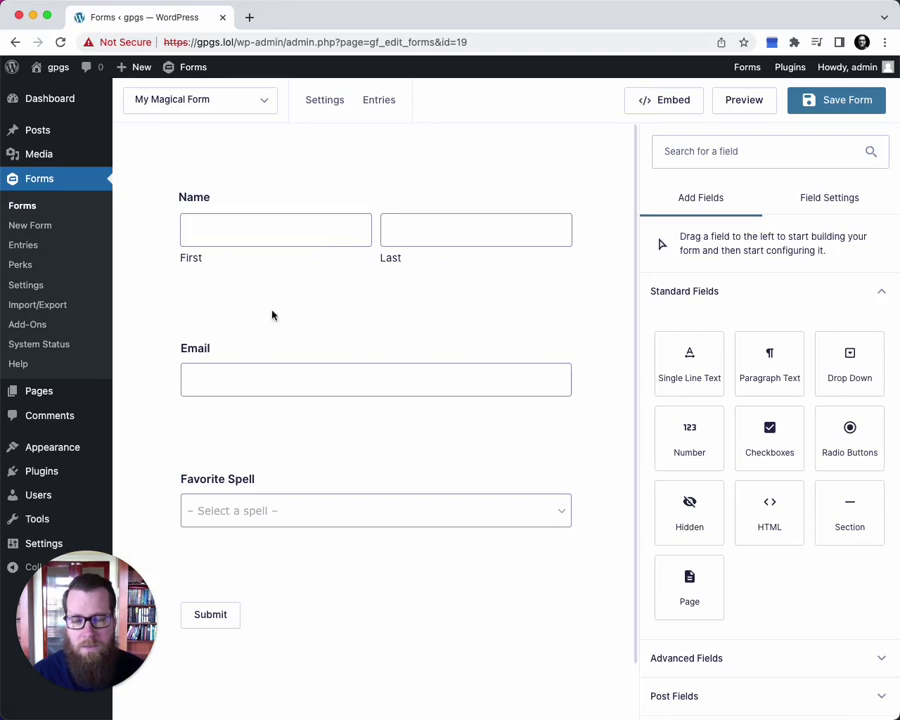
mouse_move(345, 230)
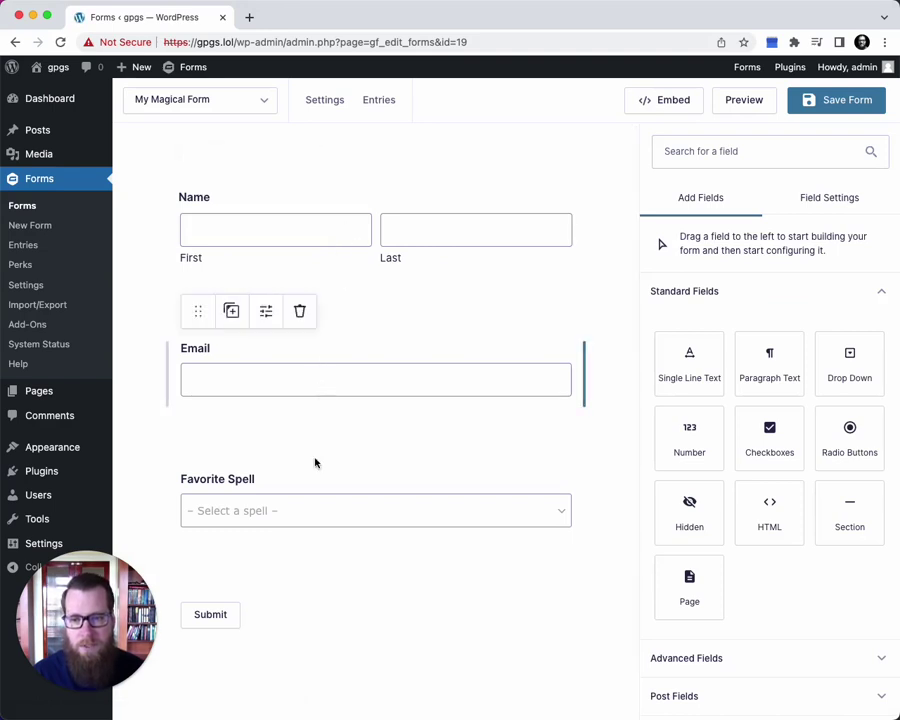
left_click(296, 494)
left_click(718, 522)
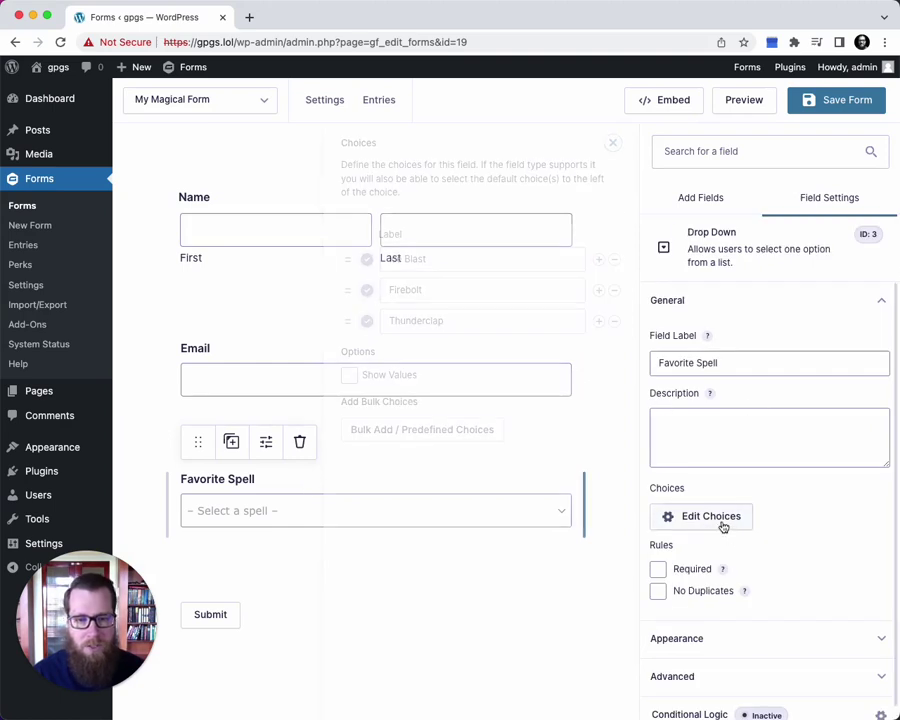
Go to the form's Google Sheets settings and start adding a new feed
mouse_move(322, 103)
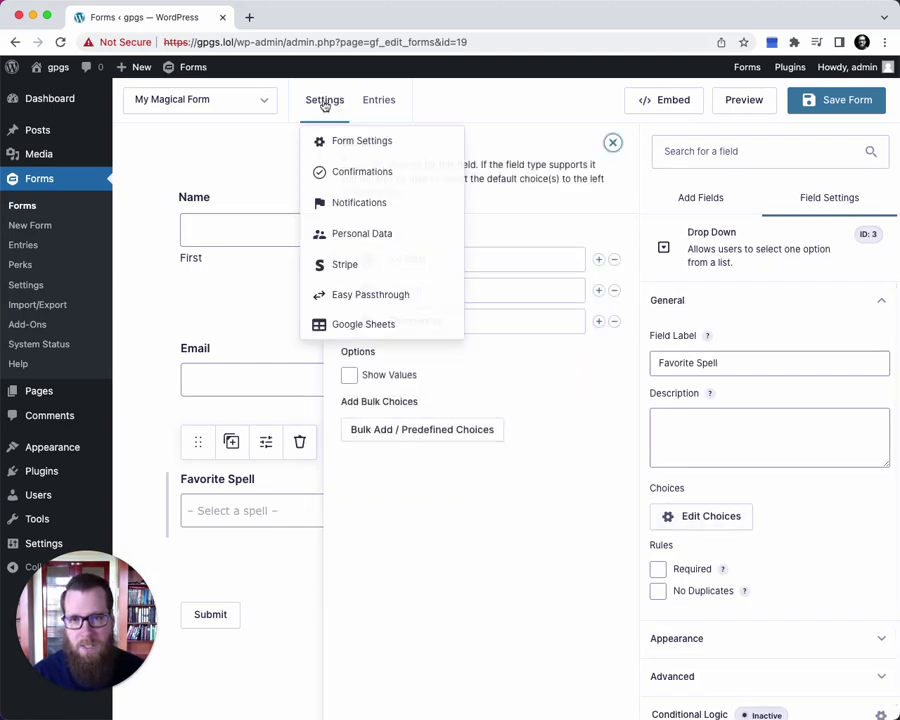
left_click(338, 328)
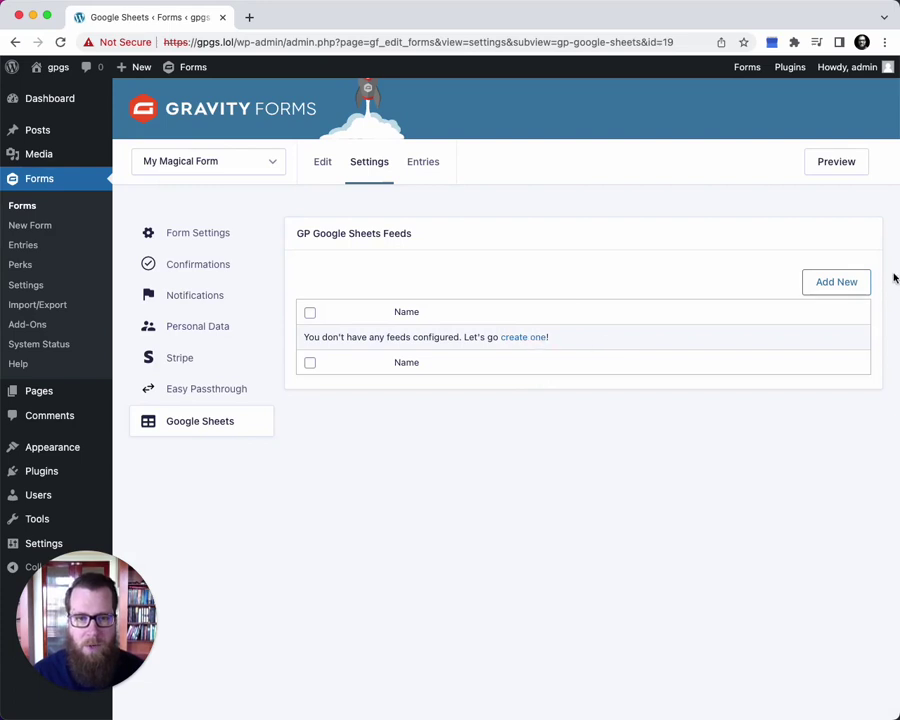
left_click(841, 283)
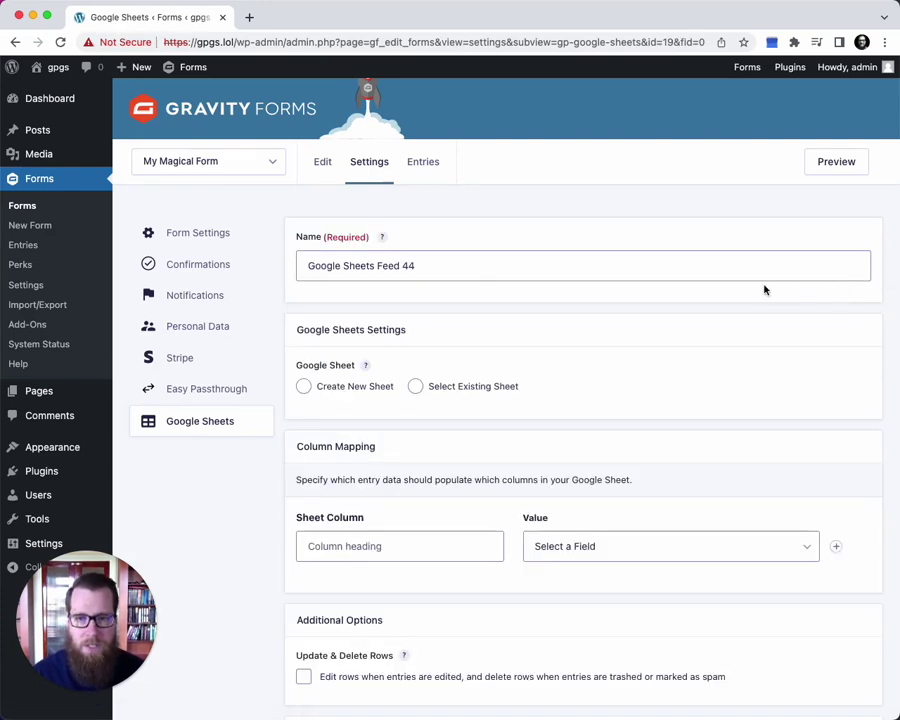
Keep the feed name Google Sheets Feed 44 and choose Create New Sheet
scroll(470, 290, "down", 1)
left_click(380, 216)
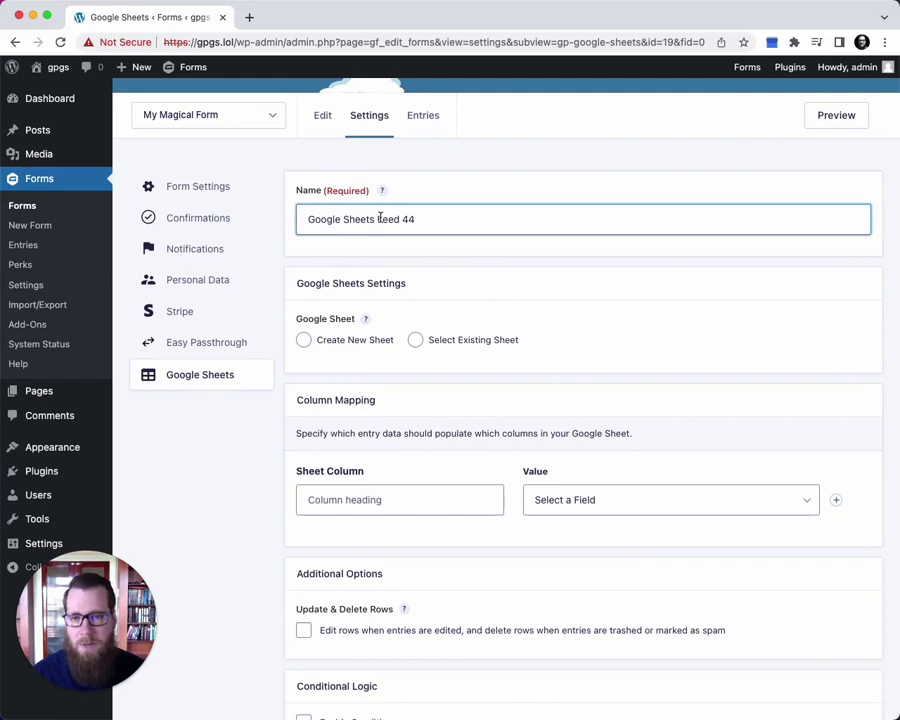
scroll(380, 250, "down", 1)
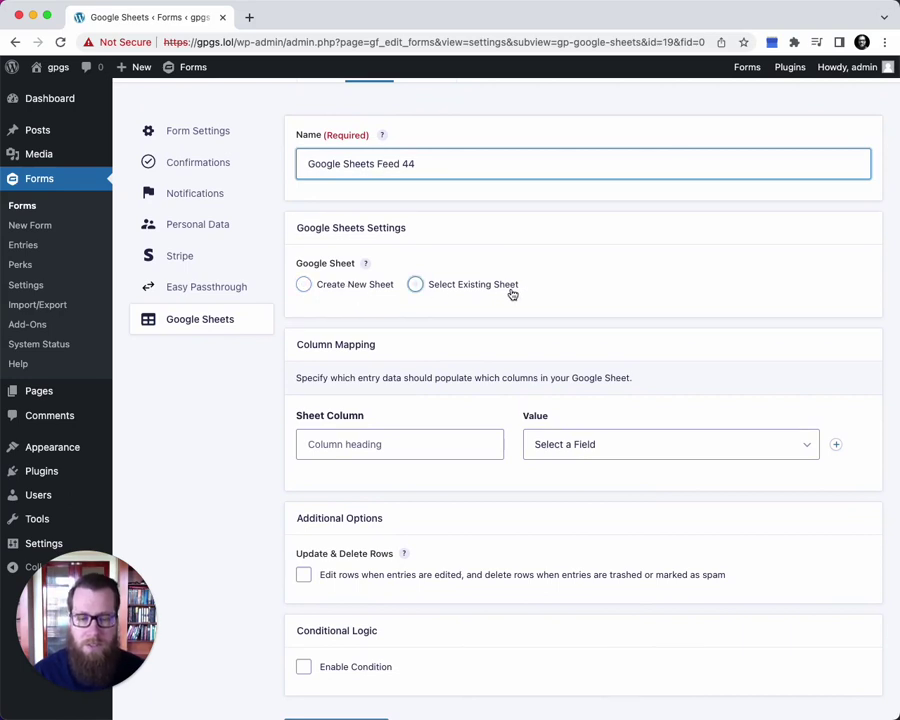
left_click(342, 290)
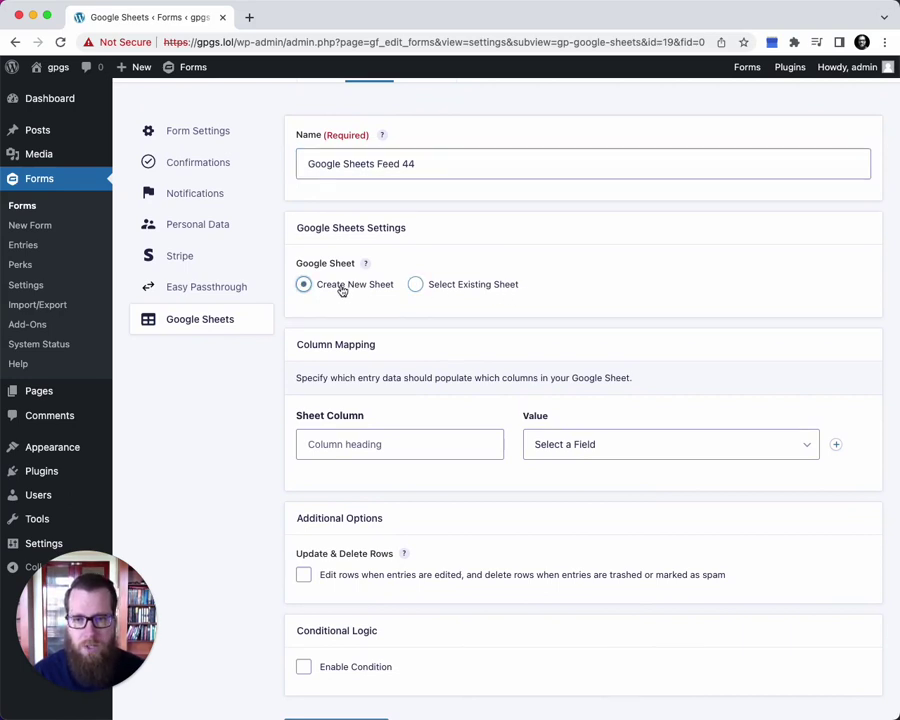
scroll(340, 290, "down", 1)
Add an Entry ID sheet column mapped to the entry ID
left_click(347, 368)
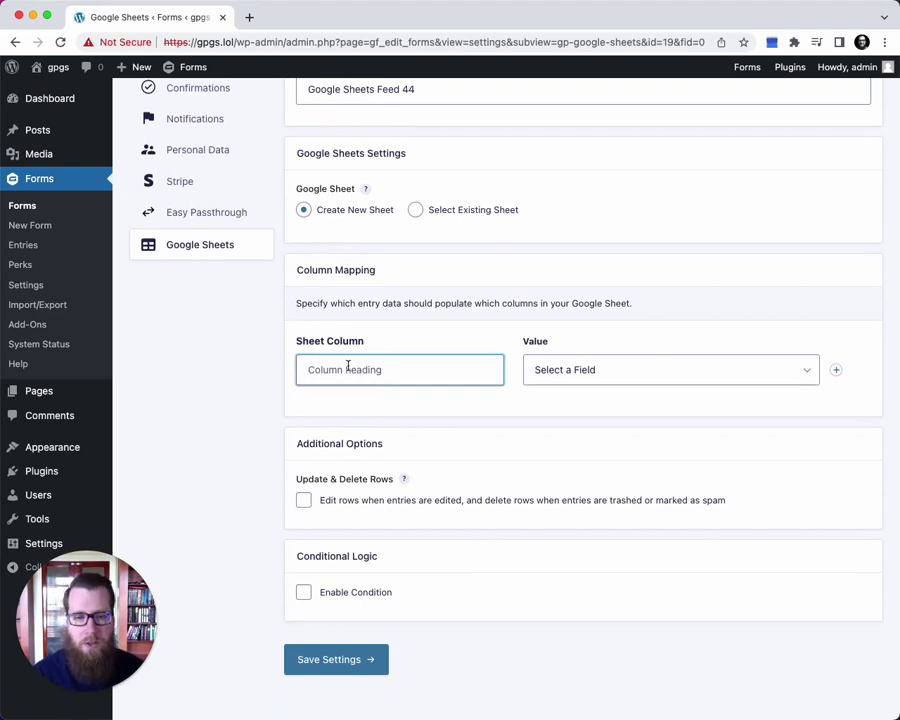
type("Entry ID")
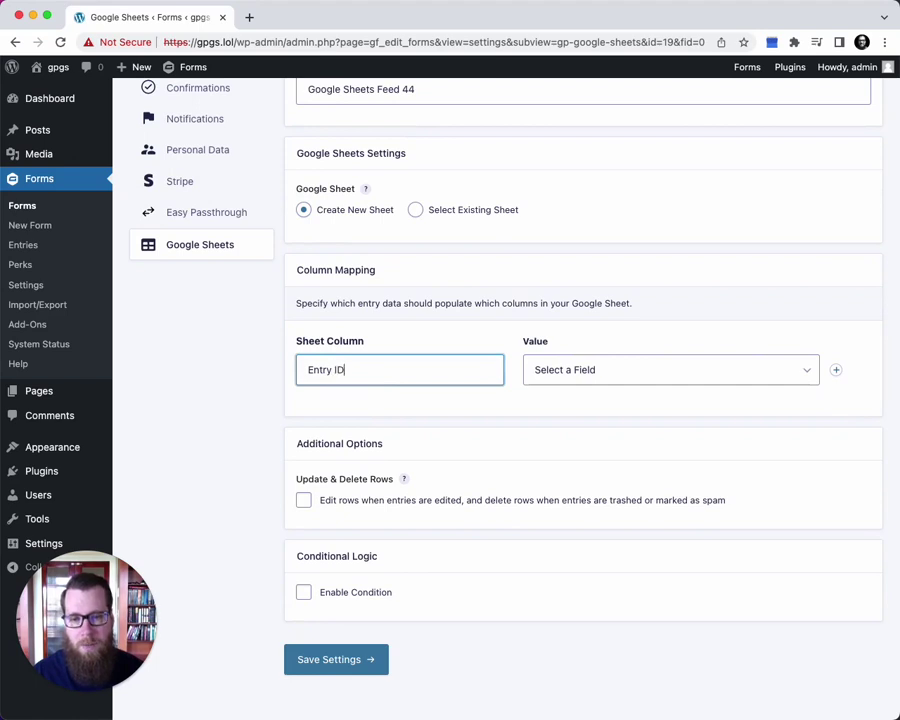
key("Tab")
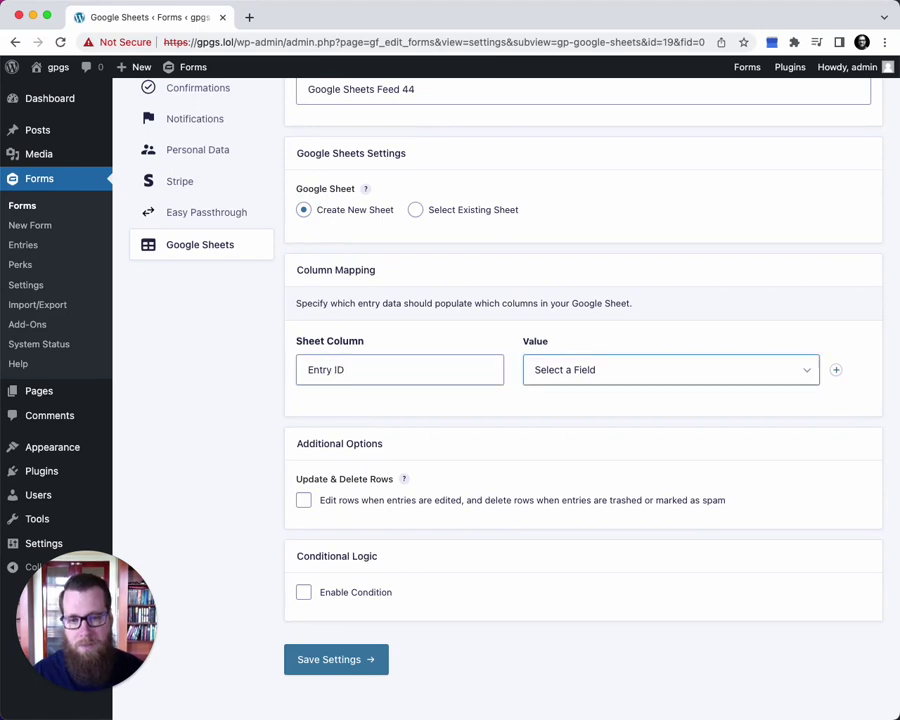
key("space")
key("Down")
key("Down")
key("Down")
key("Down")
key("Down")
key("Down")
key("Down")
key("Down")
key("Down")
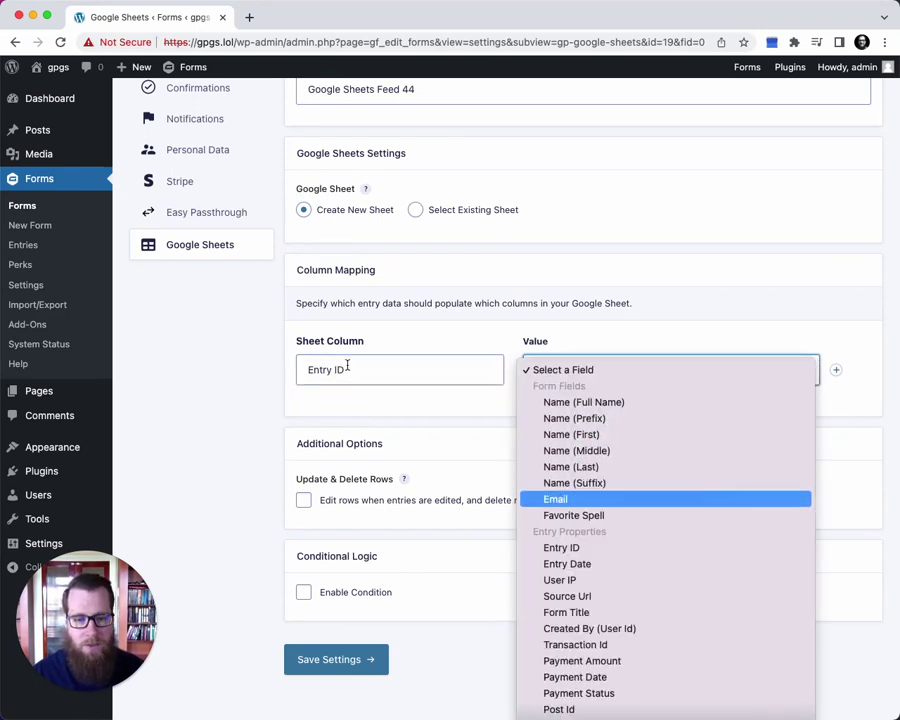
key("Return")
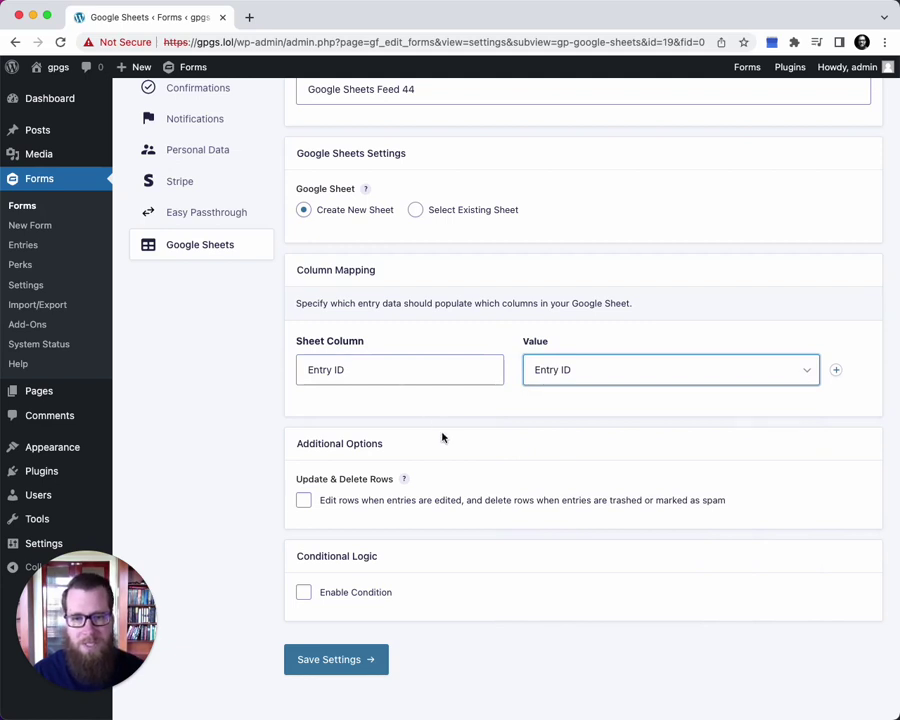
scroll(442, 436, "down", 1)
Add First Name and Last Name columns mapped to Name (First) and Name (Last)
left_click(836, 354)
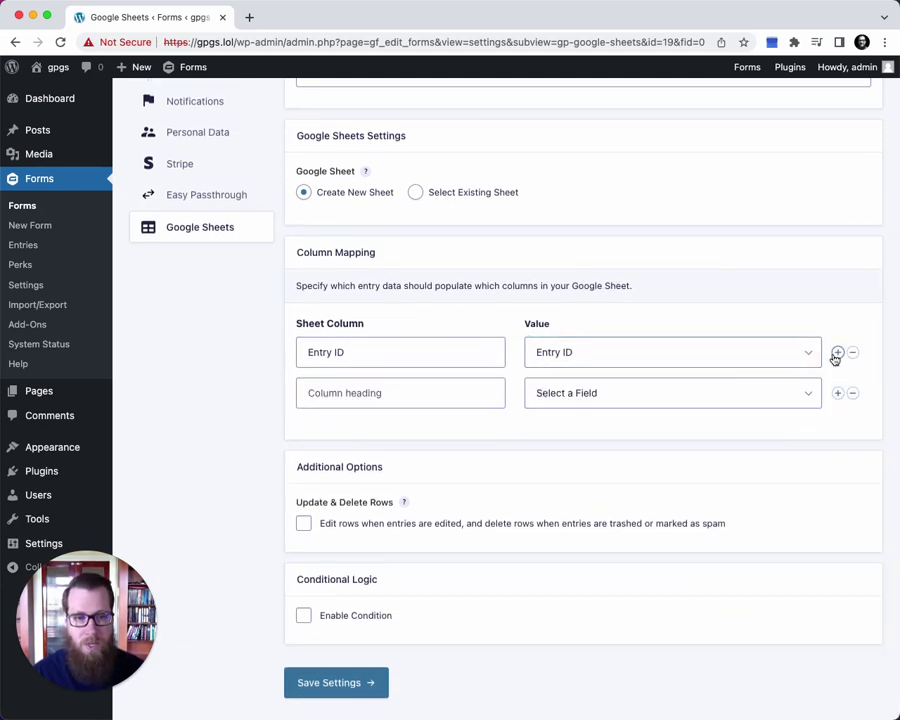
left_click(395, 387)
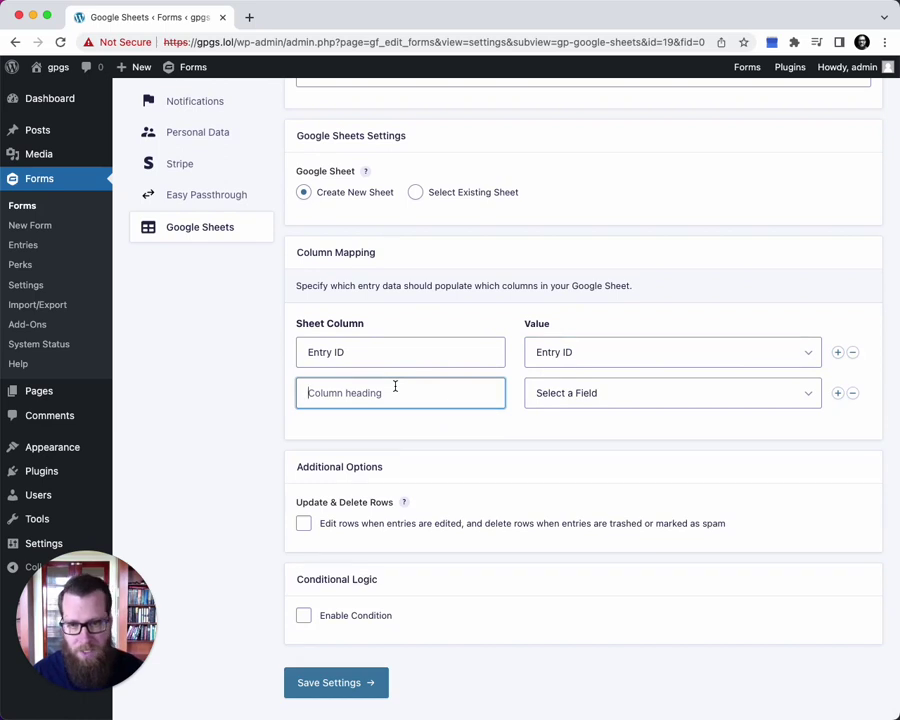
type("F")
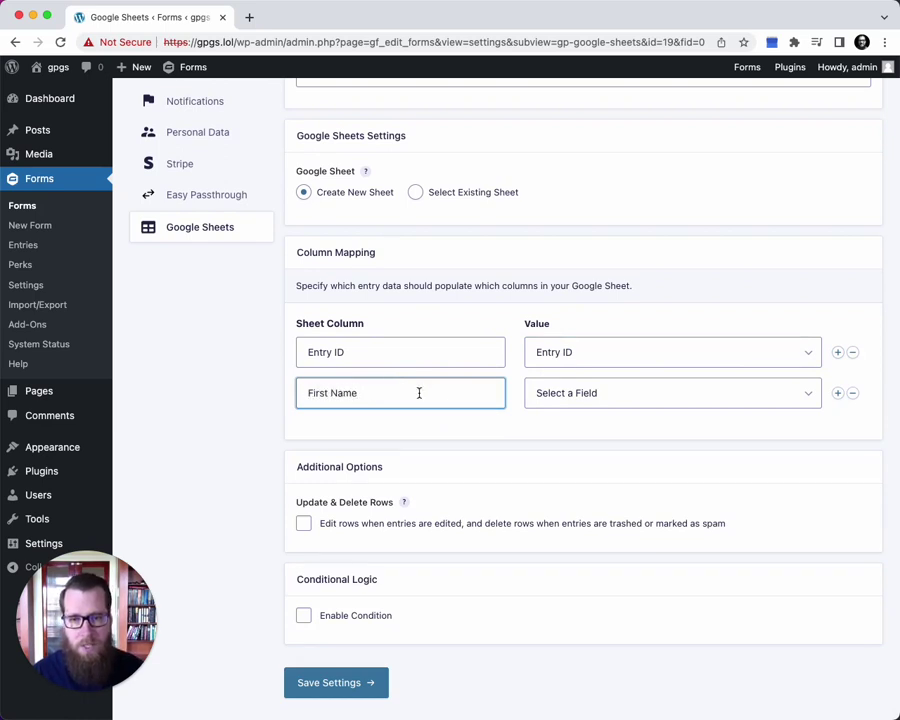
type("irst Name")
left_click(589, 402)
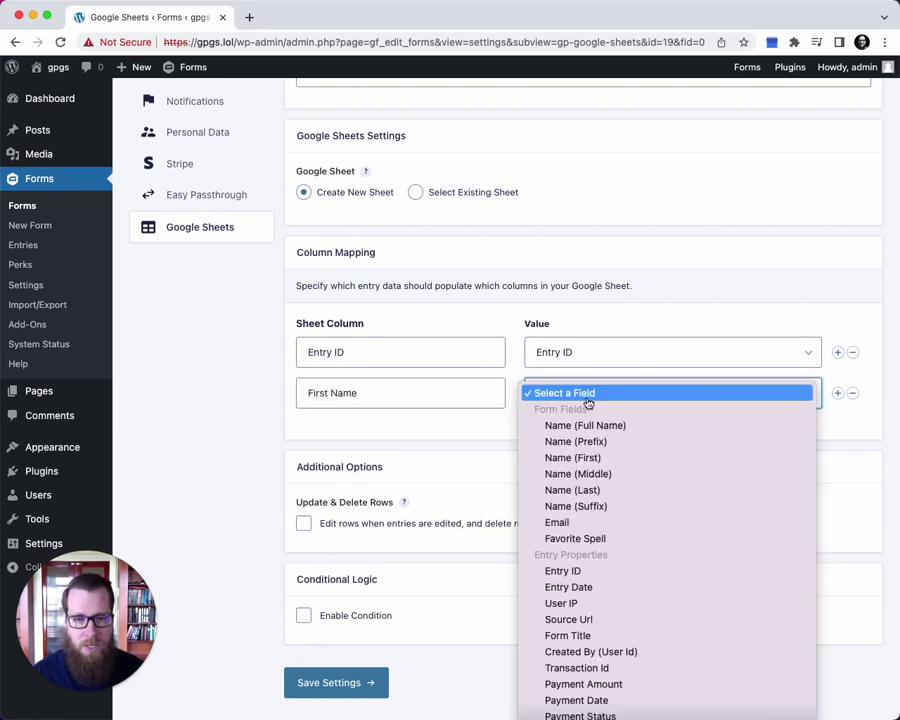
left_click(580, 457)
left_click(838, 393)
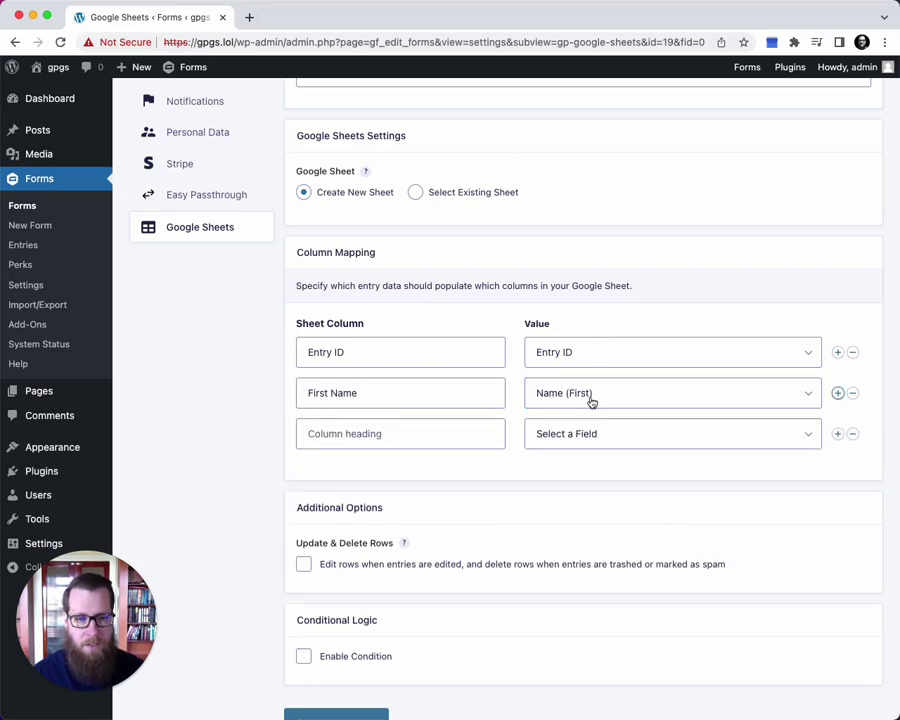
left_click(388, 440)
type("Last Na")
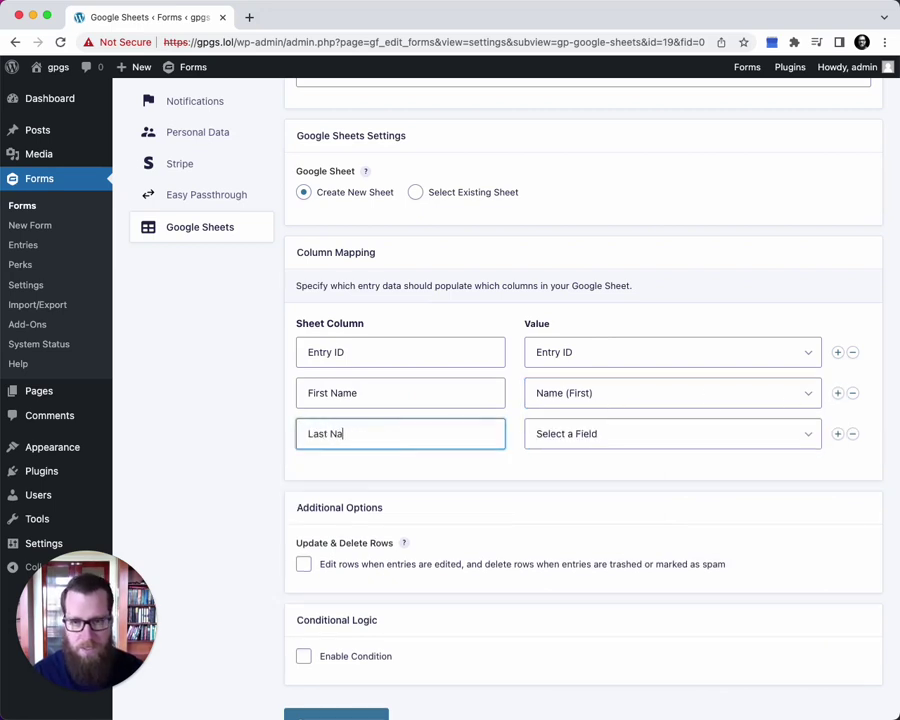
type("me")
left_click(615, 440)
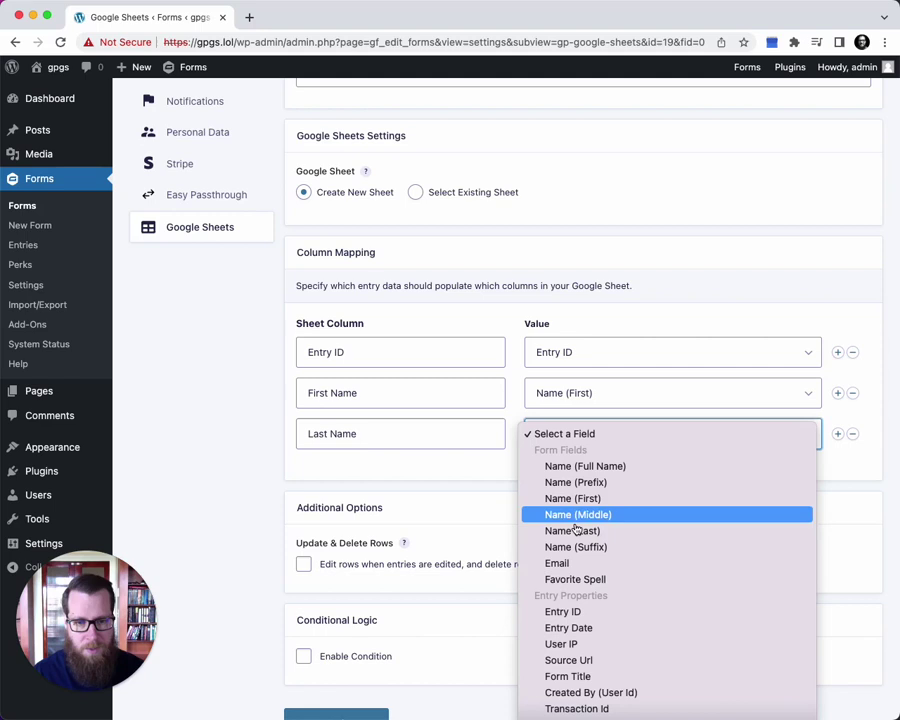
left_click(581, 528)
Add an Email column mapped to the form's Email field
left_click(837, 434)
left_click(312, 474)
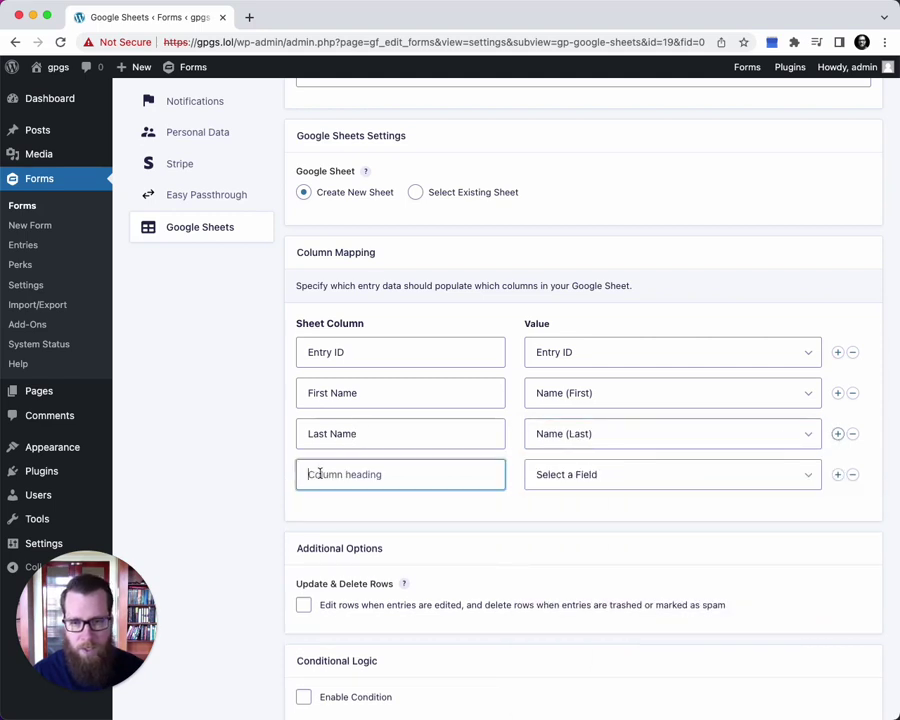
type("Email")
left_click(663, 478)
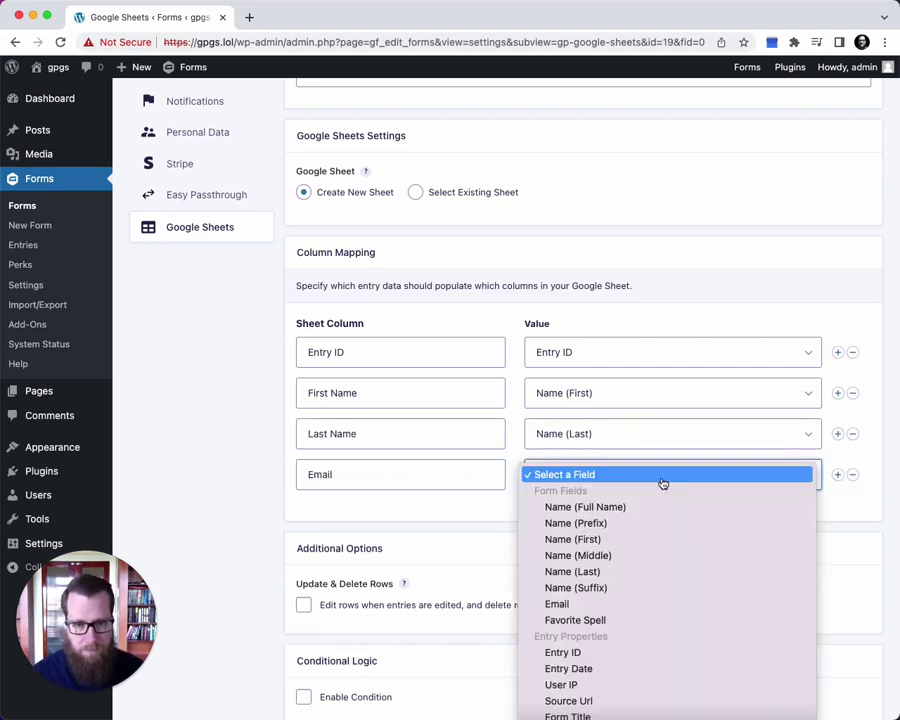
left_click(578, 605)
scroll(603, 502, "down", 3)
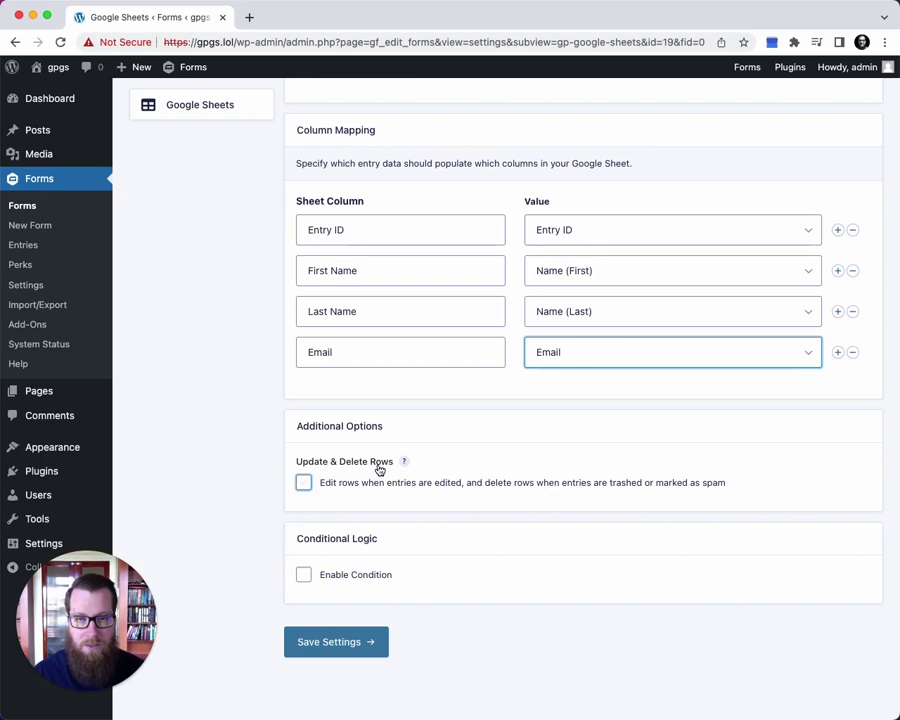
Enable editing and deleting rows for changed entries, leave conditional logic off, and save the feed
left_click(352, 485)
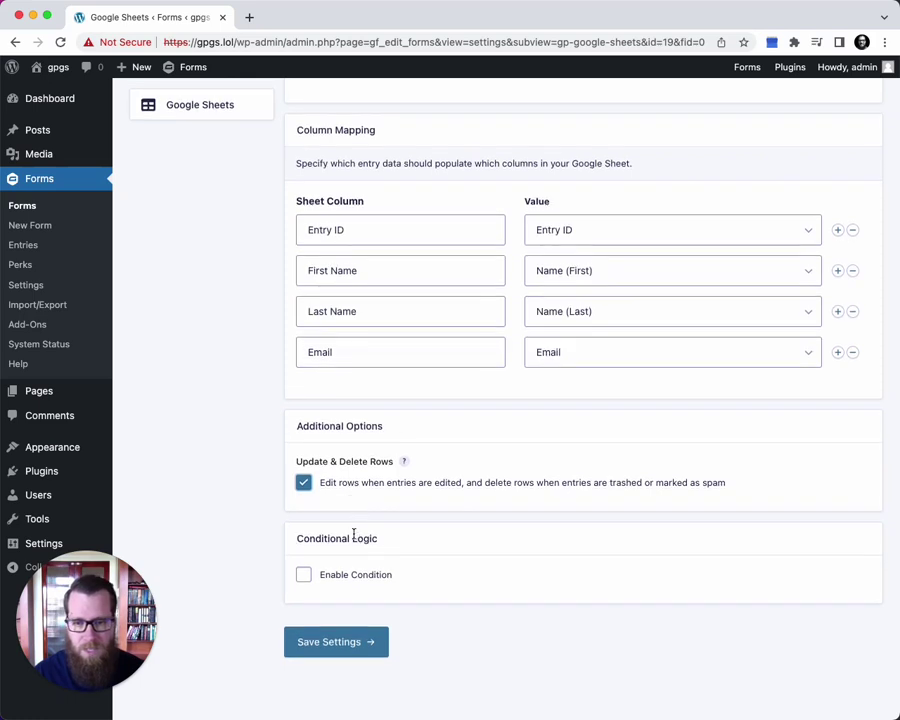
left_click(330, 575)
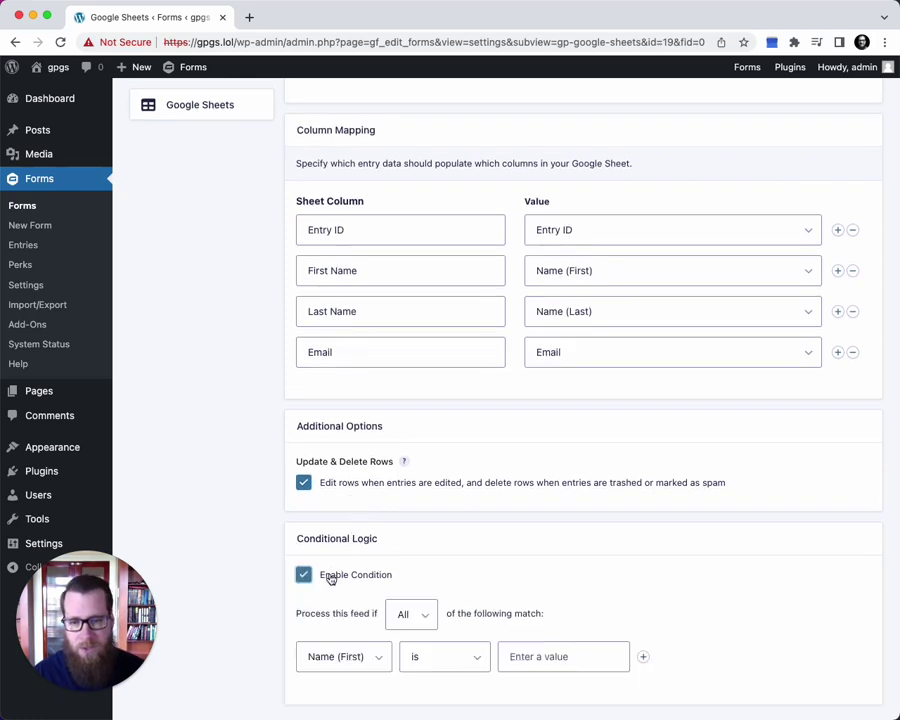
scroll(330, 577, "down", 2)
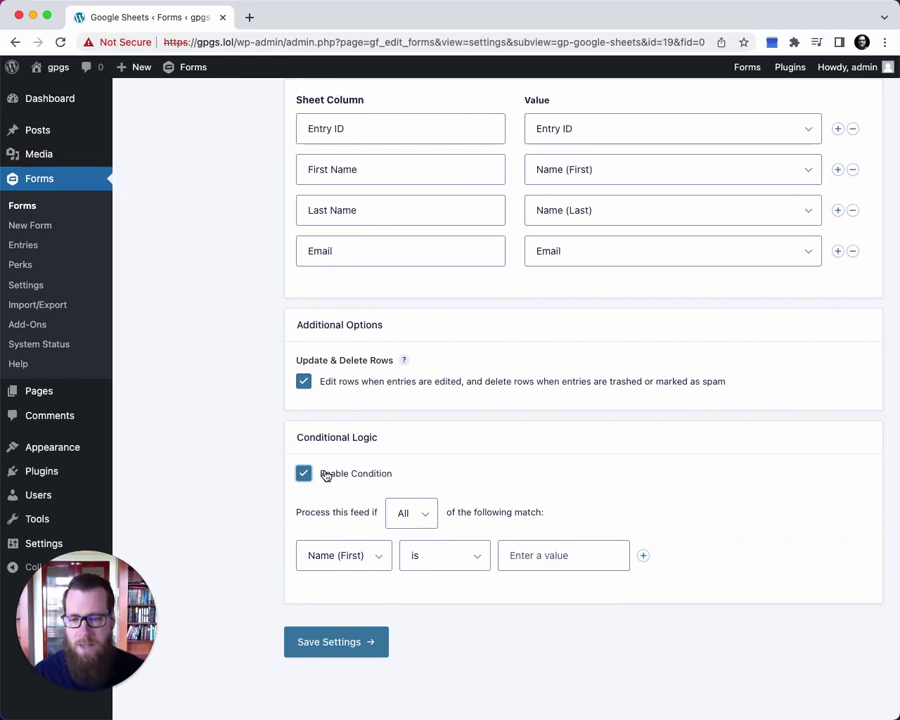
left_click(335, 558)
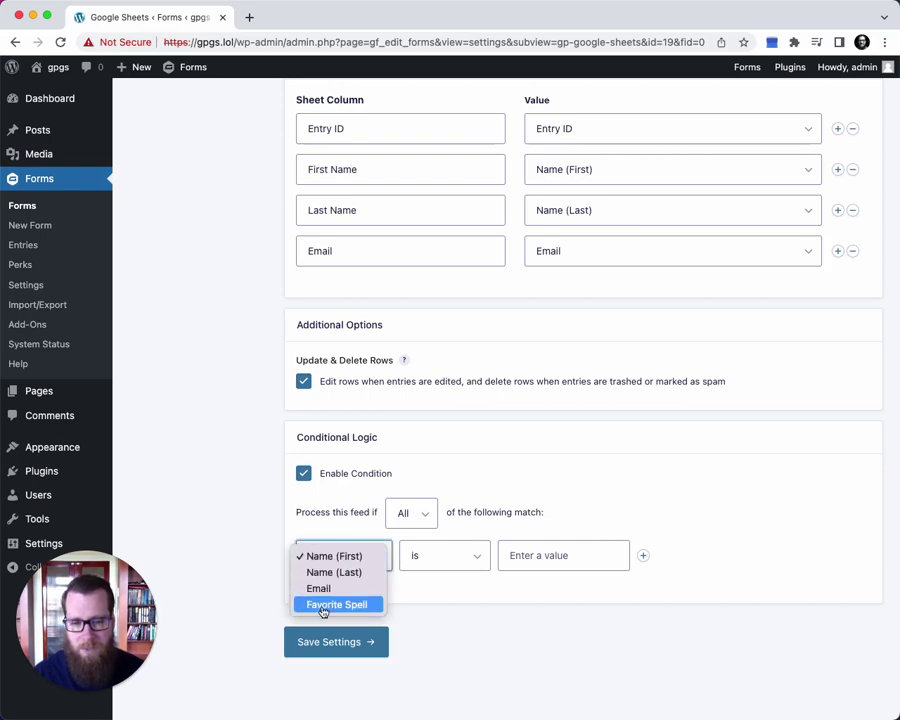
left_click(320, 590)
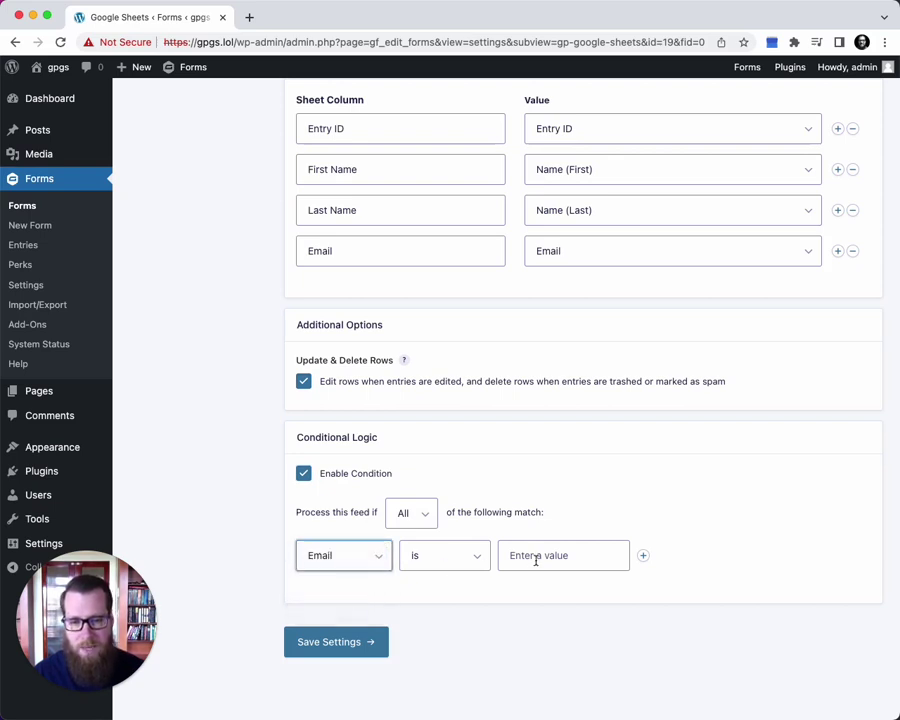
left_click(462, 556)
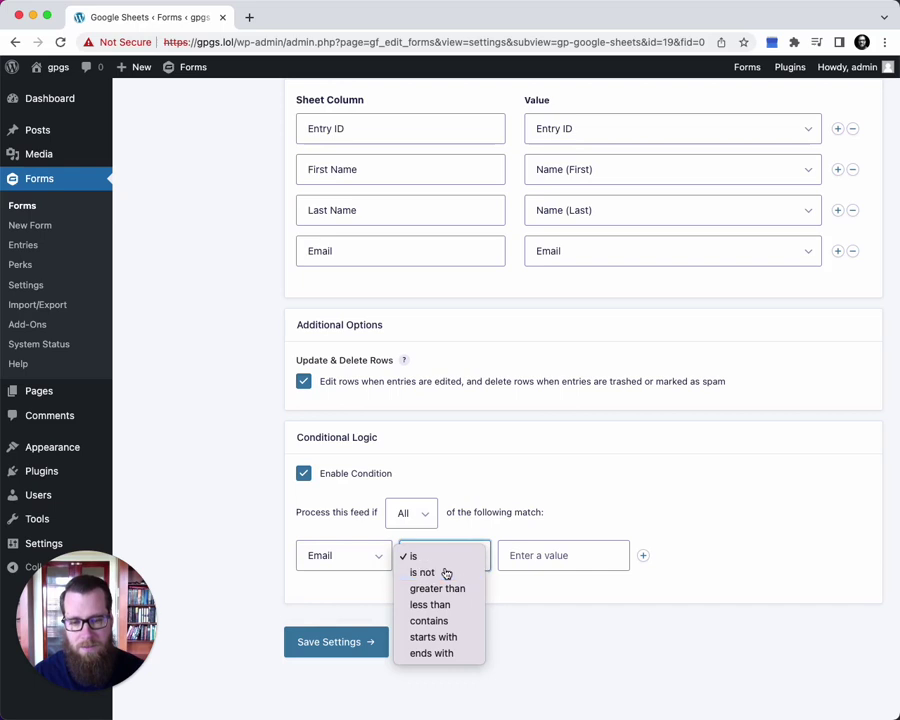
left_click(445, 572)
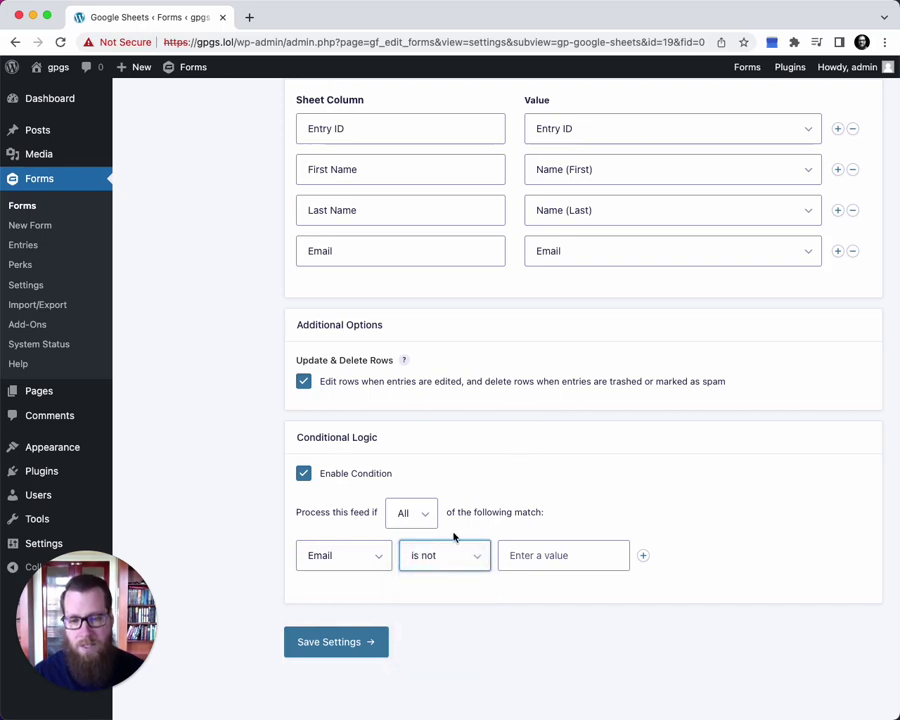
left_click(345, 476)
left_click(328, 641)
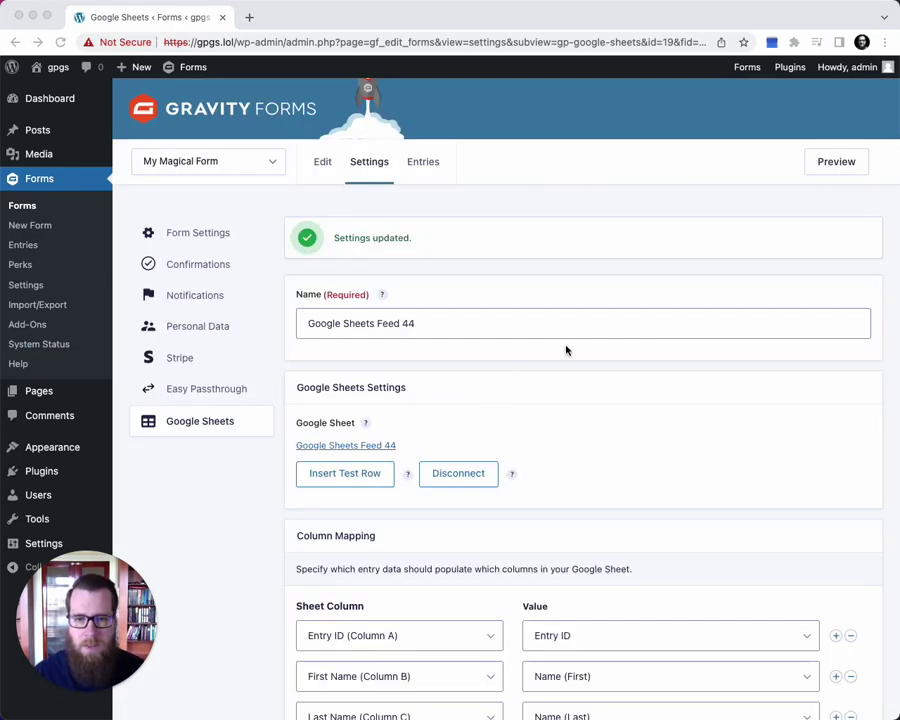
Open the linked Google Sheets Feed 44 spreadsheet to check its Entry ID, First Name, Last Name, Email headers
scroll(566, 350, "down", 2)
scroll(566, 350, "down", 3)
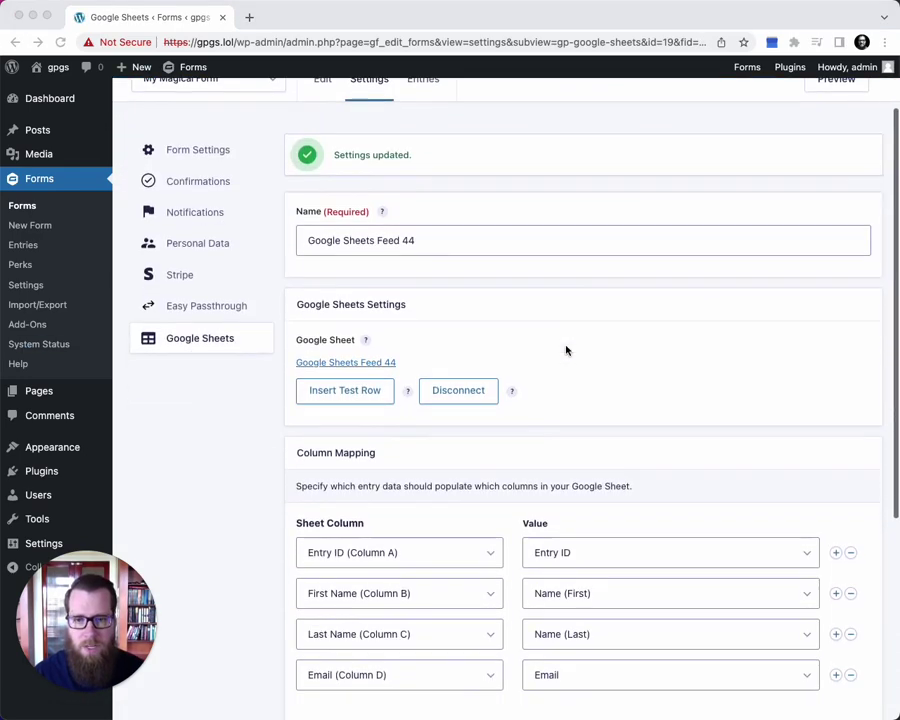
left_click(357, 345)
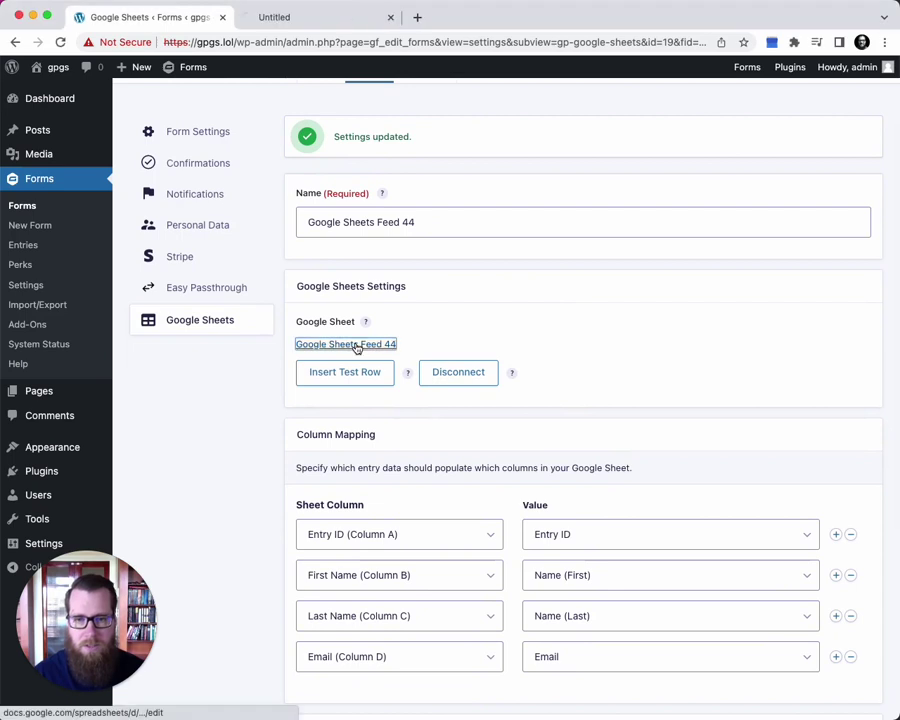
left_click(305, 20)
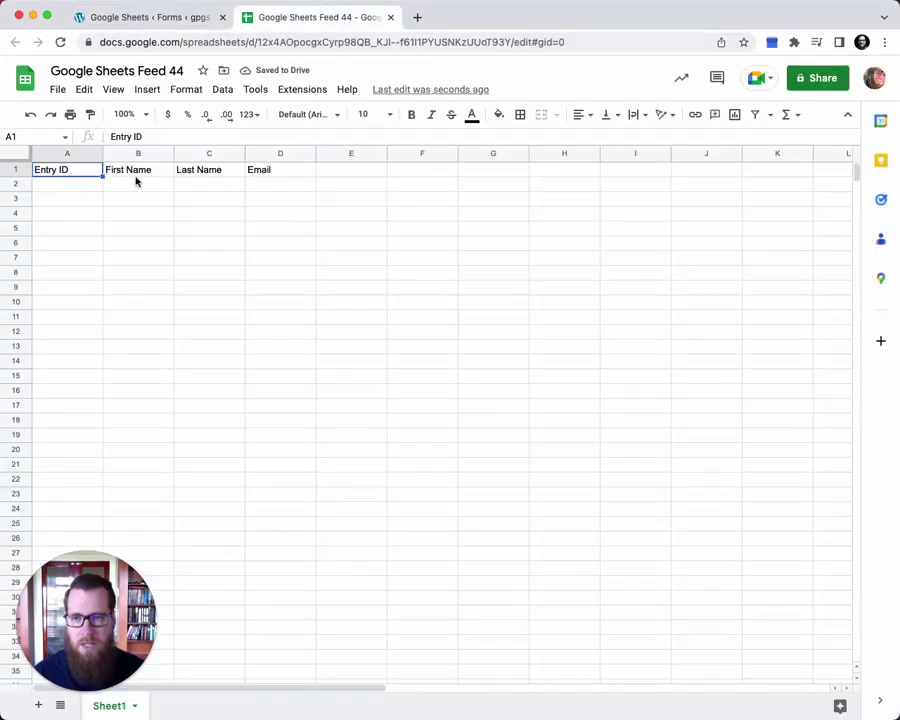
Save the feed settings again and open a preview of My Magical Form
left_click(165, 17)
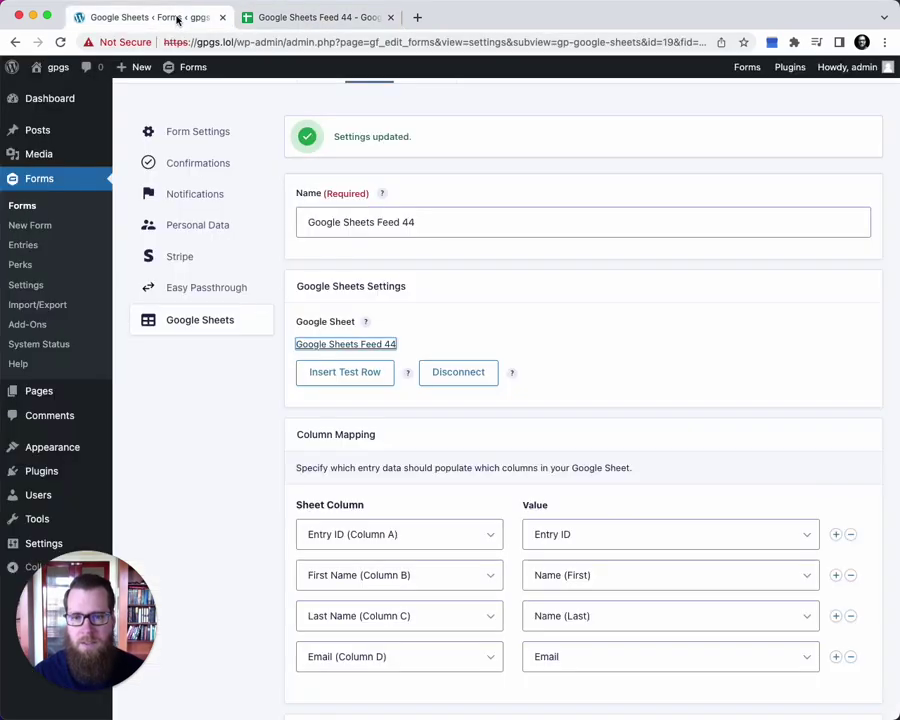
scroll(492, 458, "down", 4)
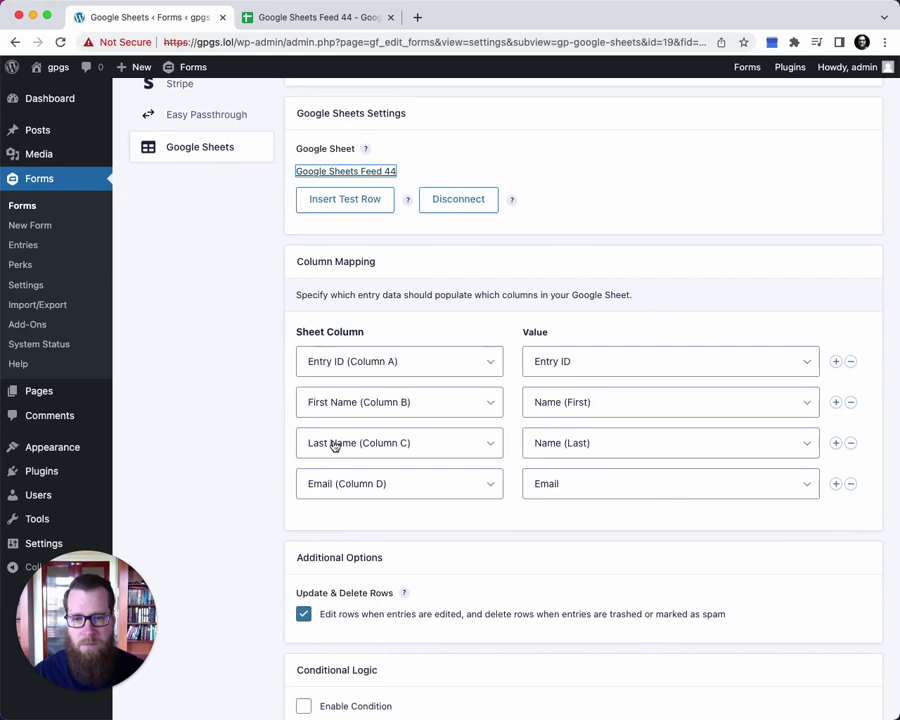
scroll(350, 505, "down", 3)
left_click(336, 663)
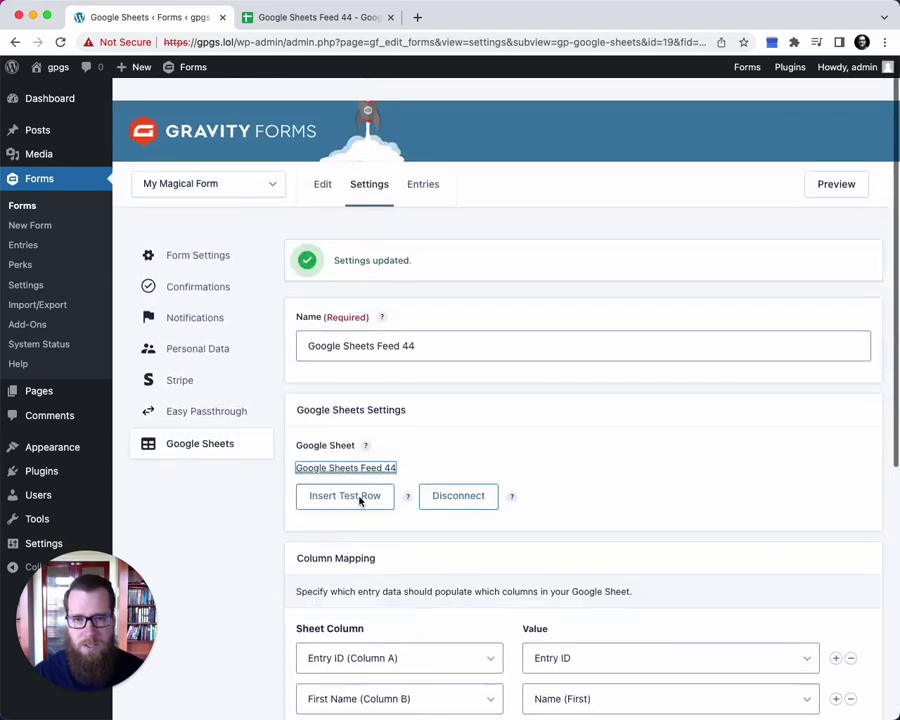
left_click(836, 161, "super")
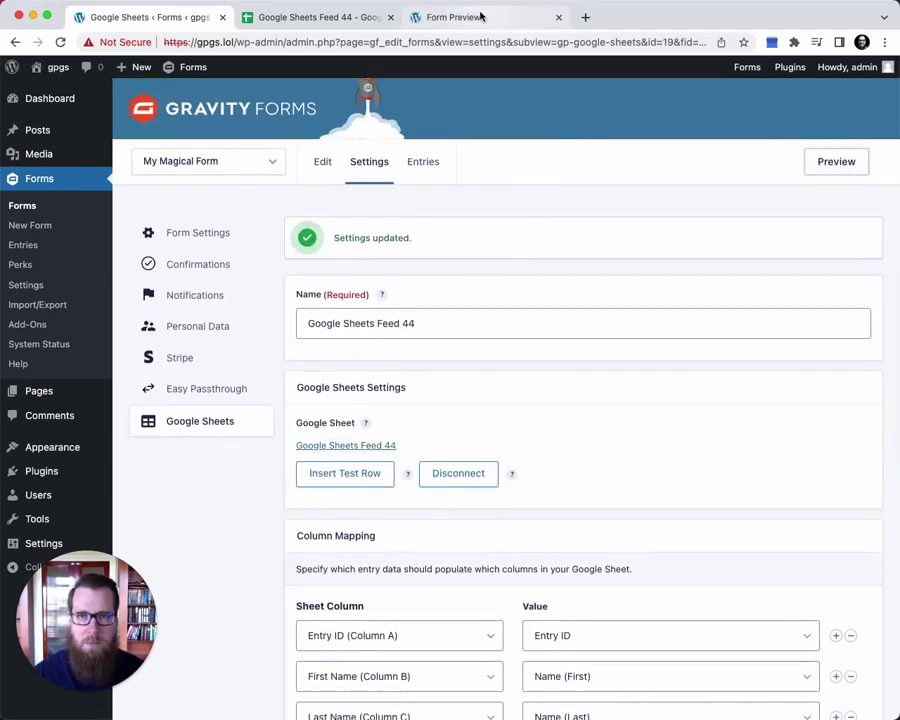
left_click(458, 16)
Submit a test entry with a first name, last name and email, then check row 2 of the sheet
left_click(307, 181)
key("Tab")
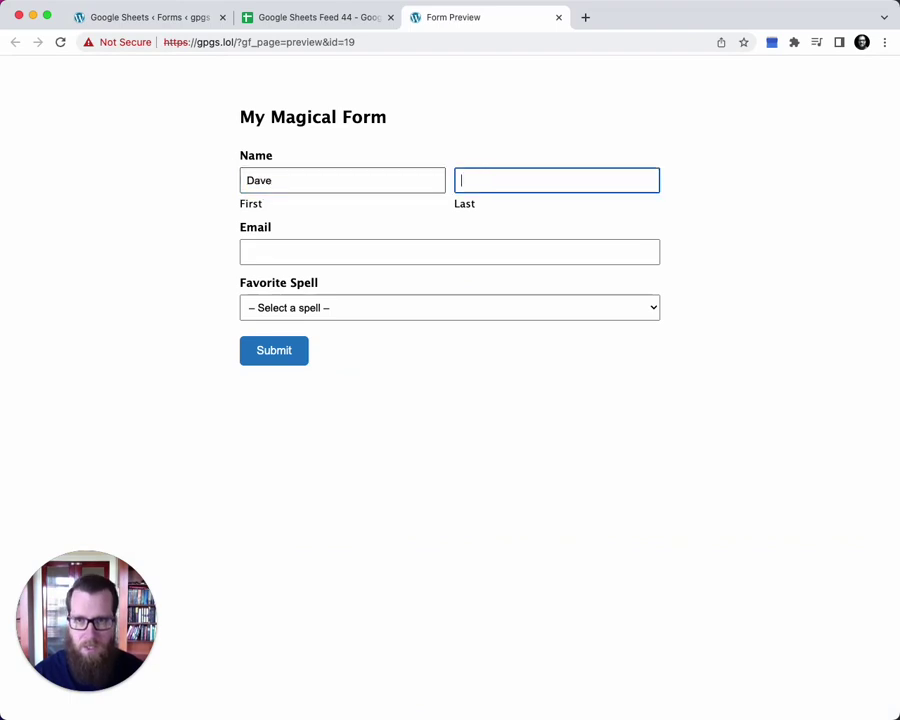
key("Tab")
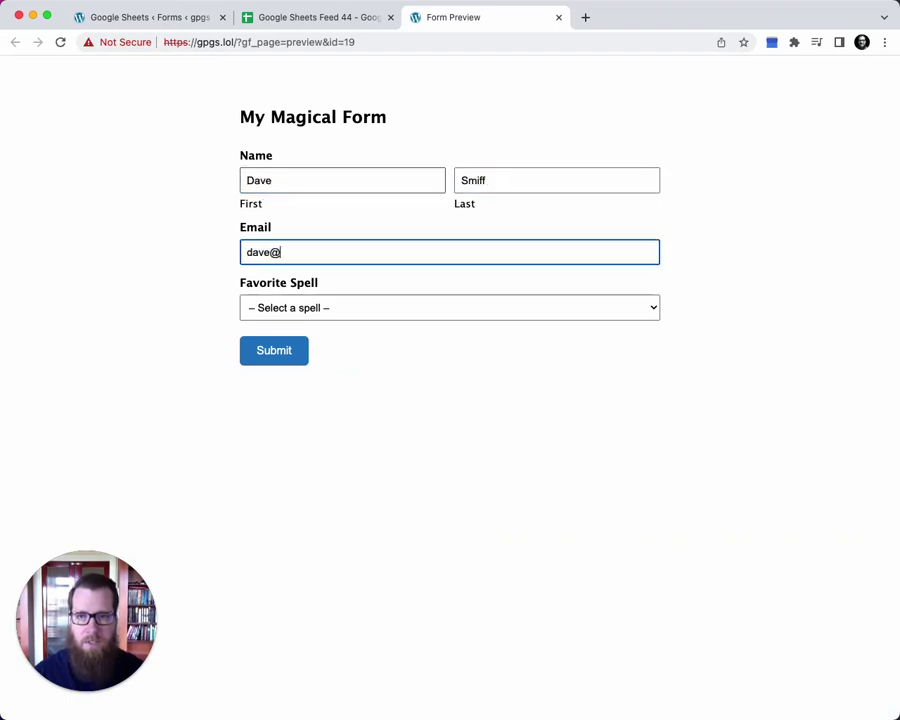
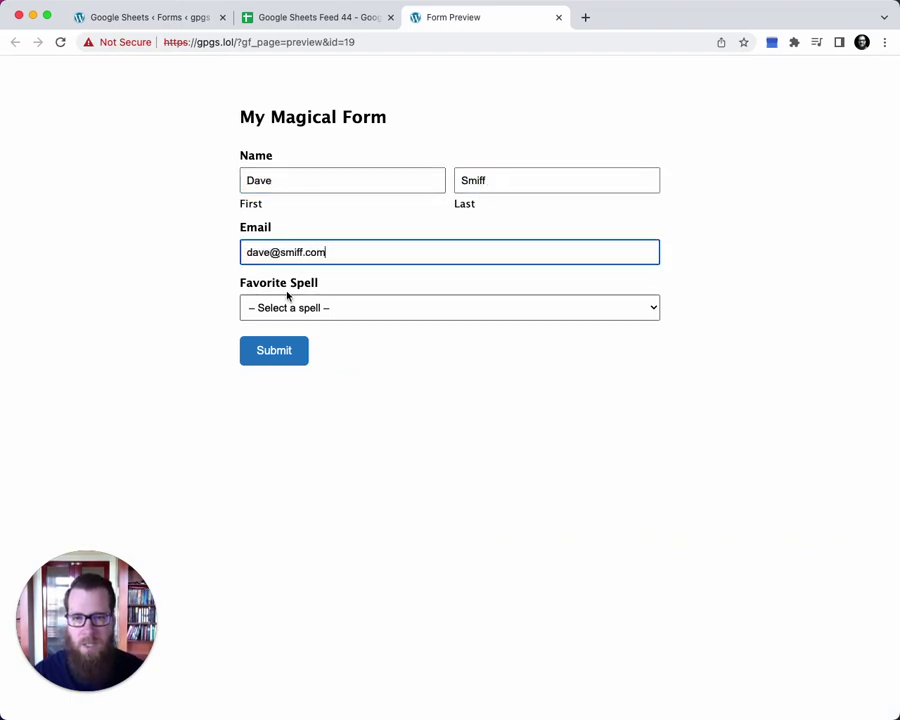
left_click(271, 347)
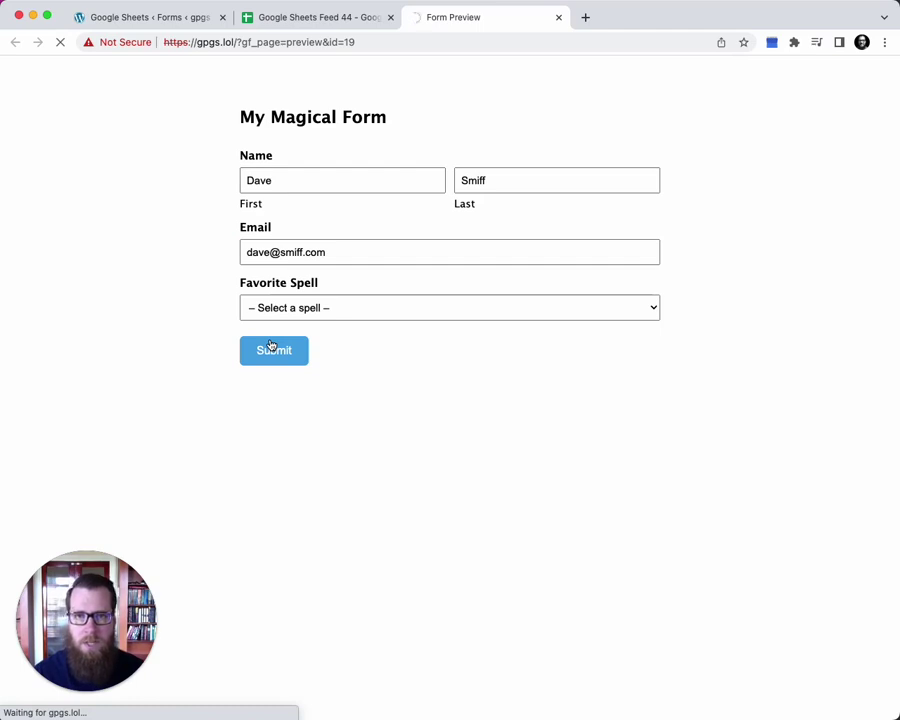
left_click(318, 18)
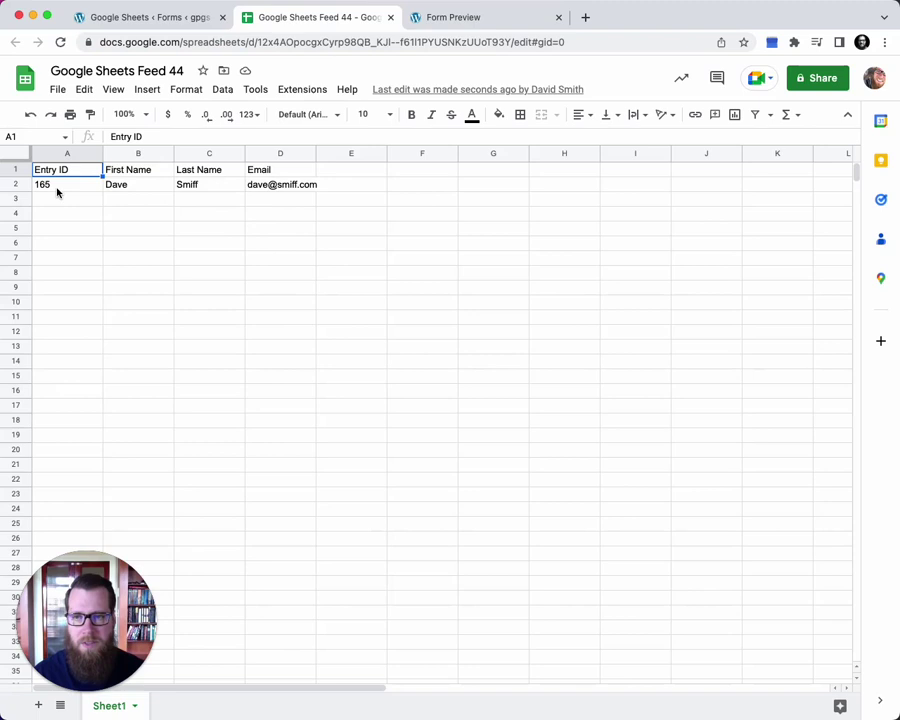
left_click(481, 22)
Reload the preview, submit a second entry with a name and email, and check row 3 of the sheet
left_click(364, 44)
key("Return")
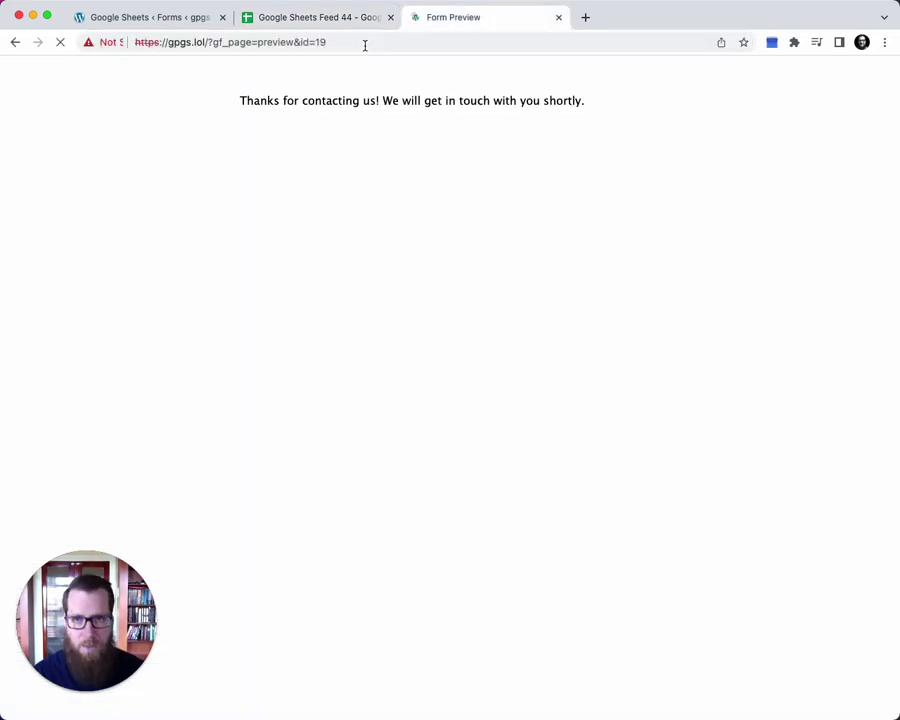
left_click(315, 177)
type("Jane")
key("Tab")
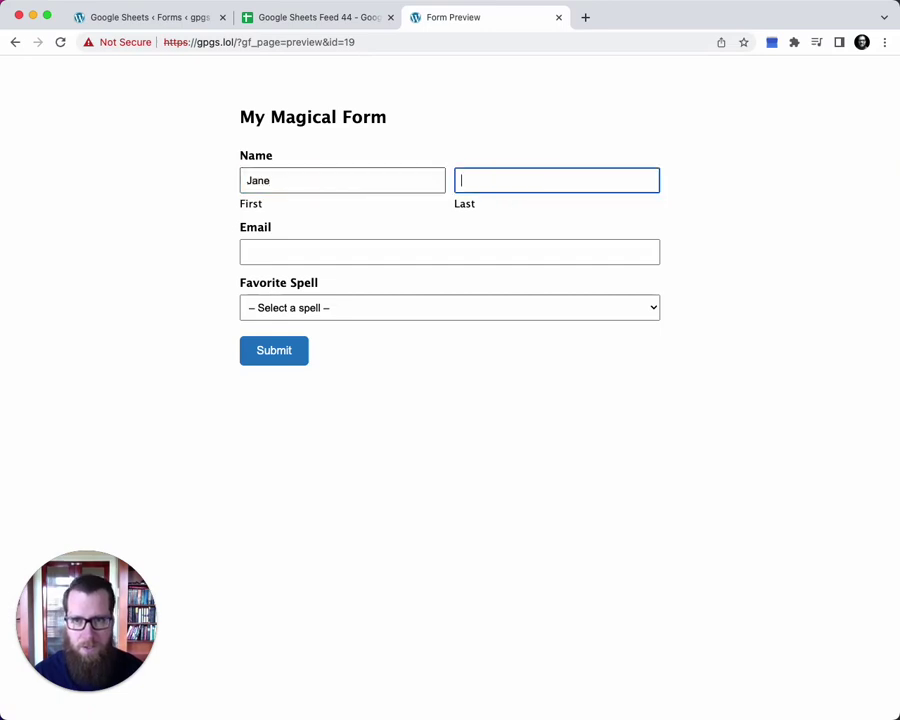
type("Awesome")
key("Tab")
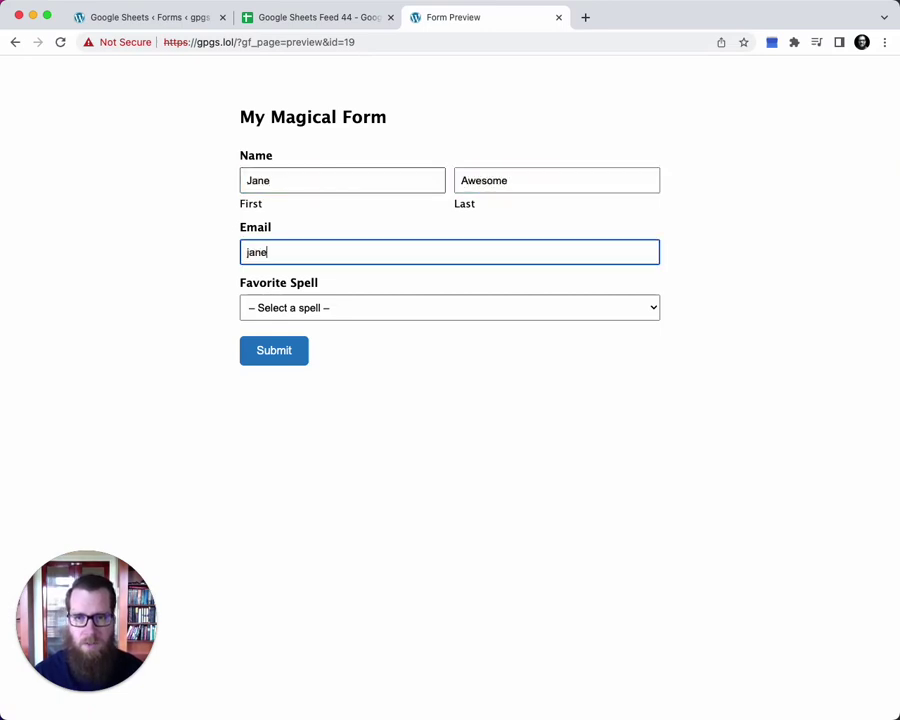
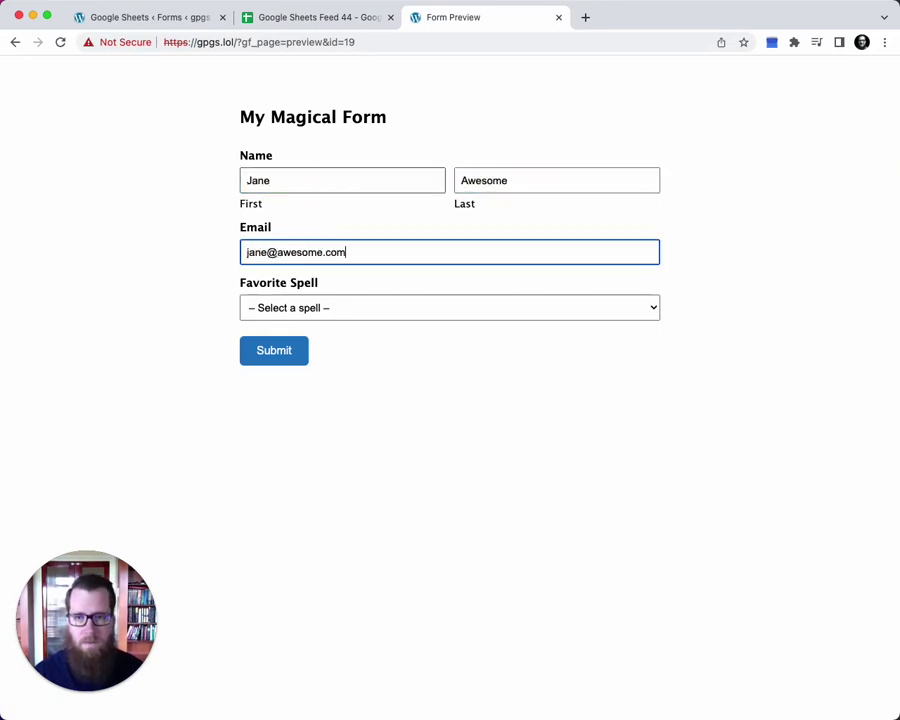
left_click(270, 345)
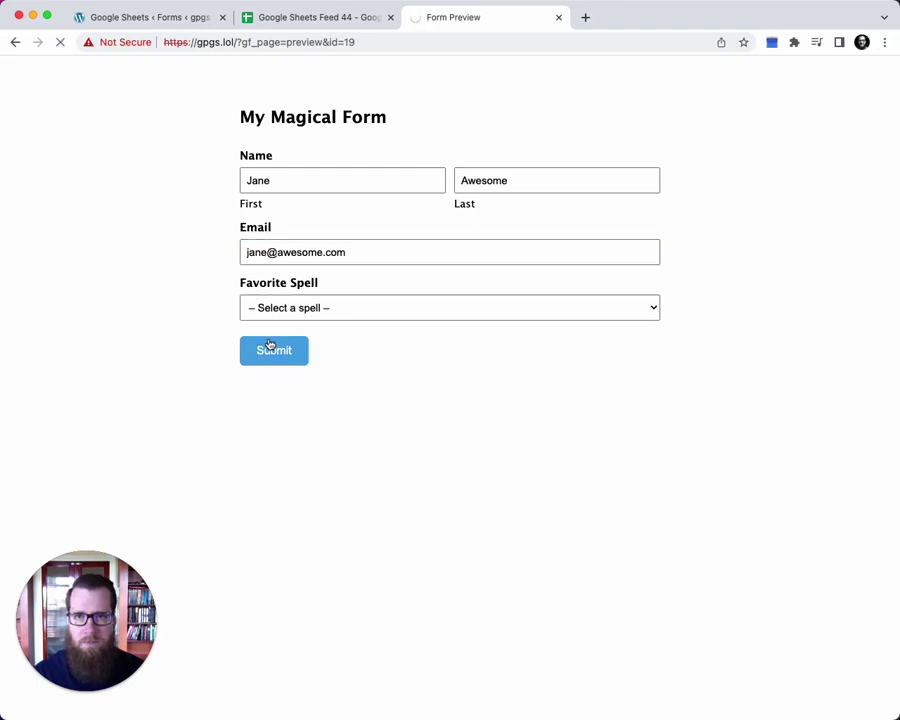
left_click(320, 18)
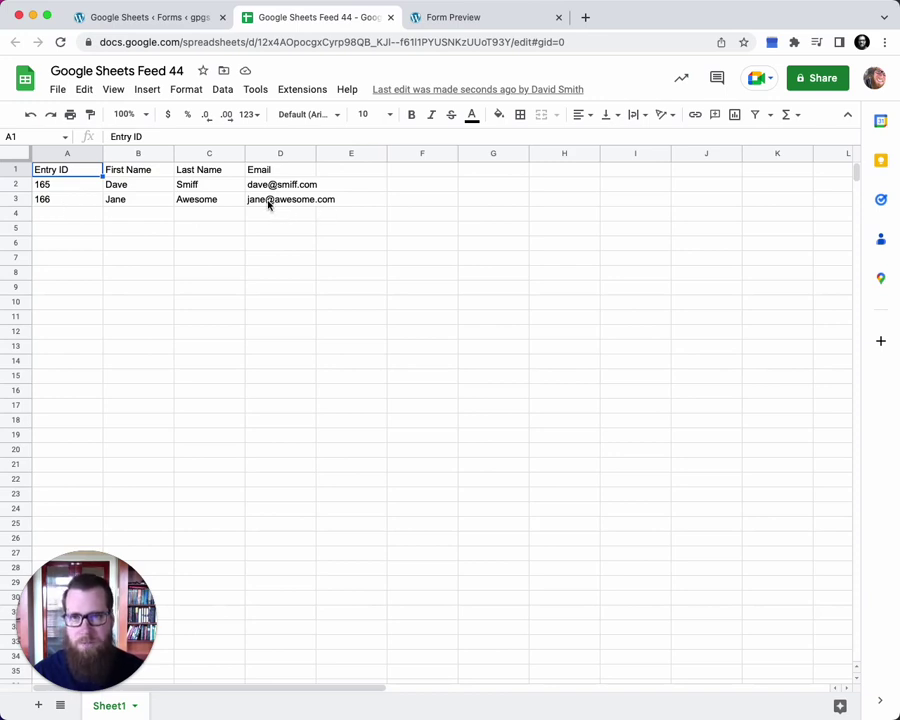
Open entry 166 from the form's Entries list and review its Google Sheets insertion note
left_click(162, 17)
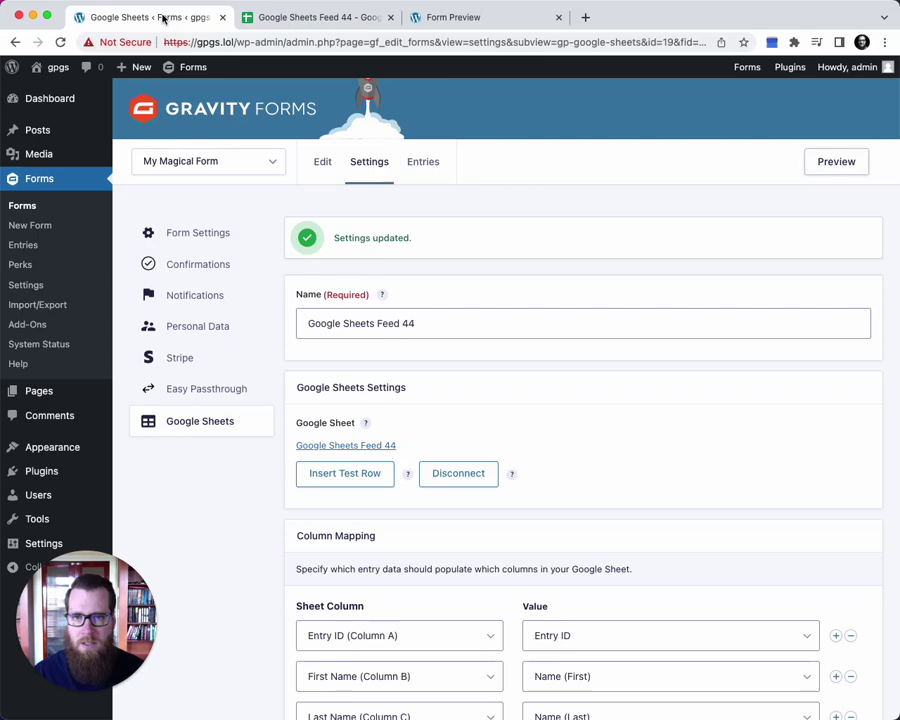
left_click(420, 165, "super")
left_click(632, 26)
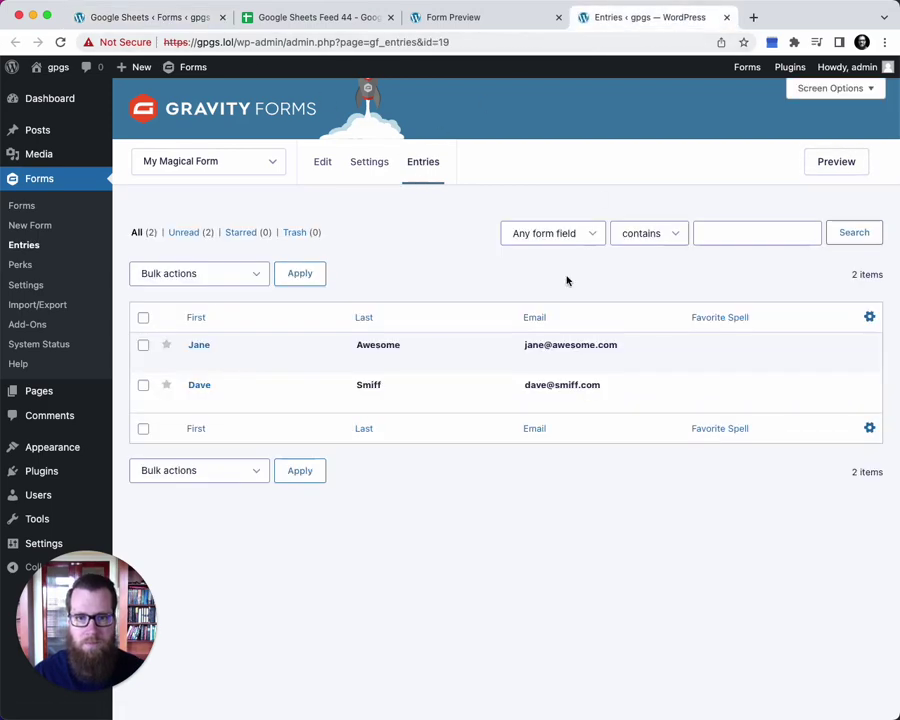
left_click(199, 360)
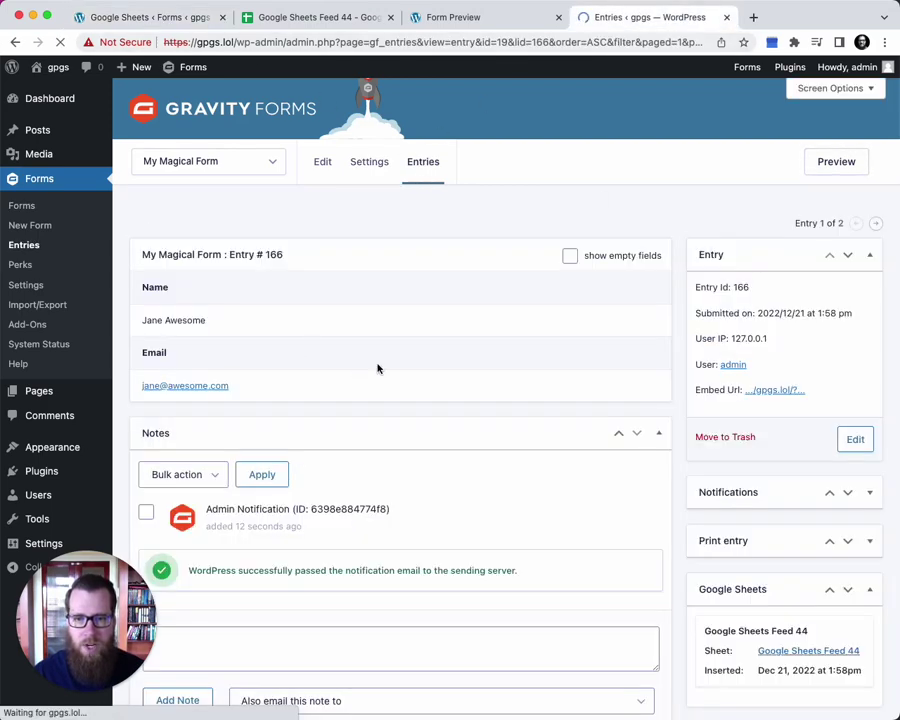
scroll(502, 372, "down", 2)
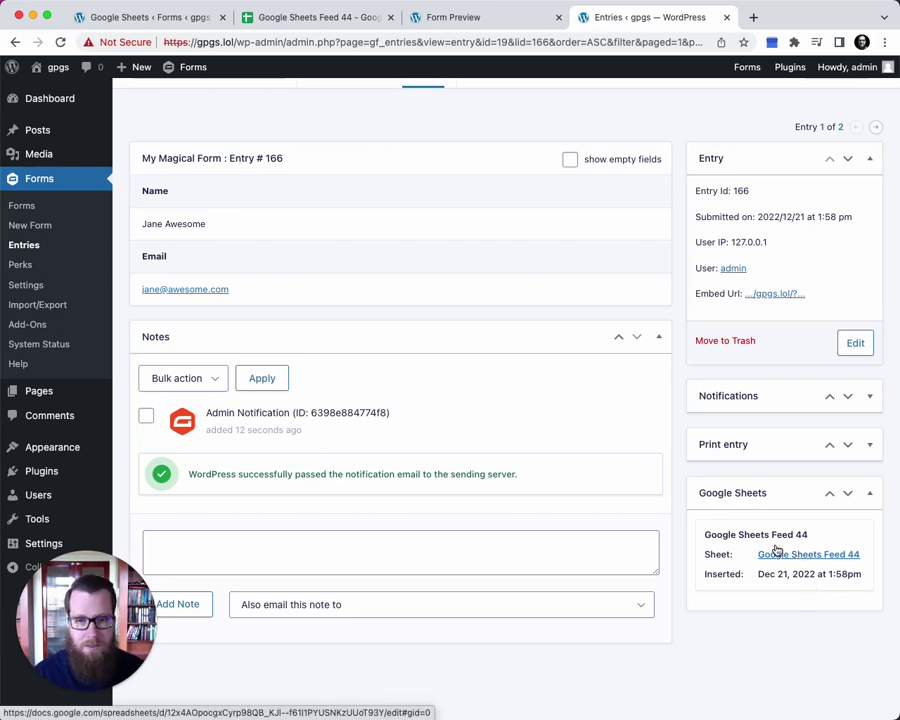
scroll(672, 506, "up", 3)
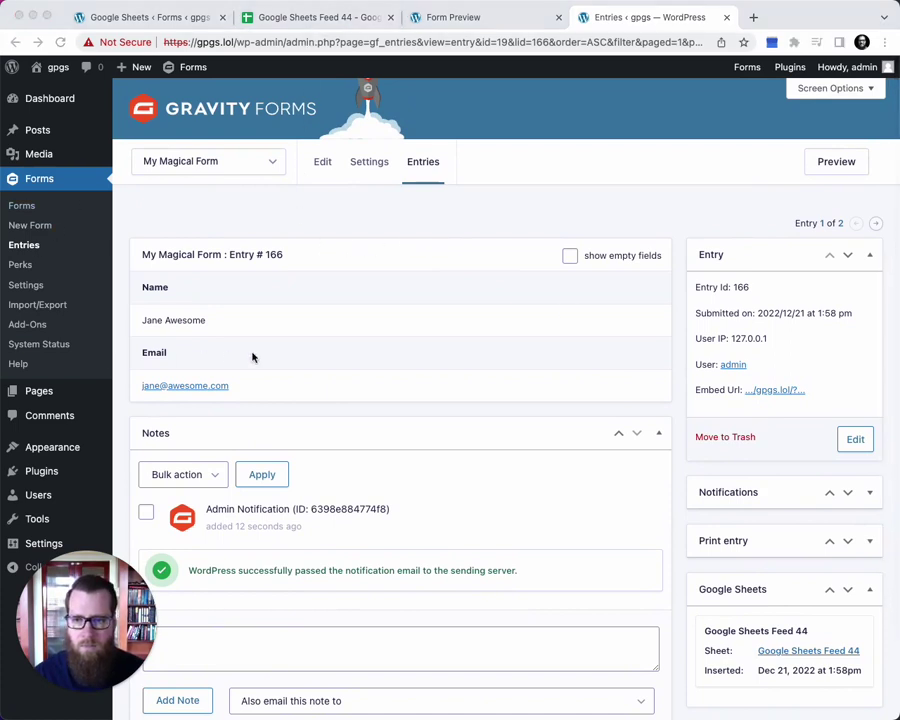
Edit entry 166's email by inserting 'really' before the domain and update the entry
left_click(862, 443)
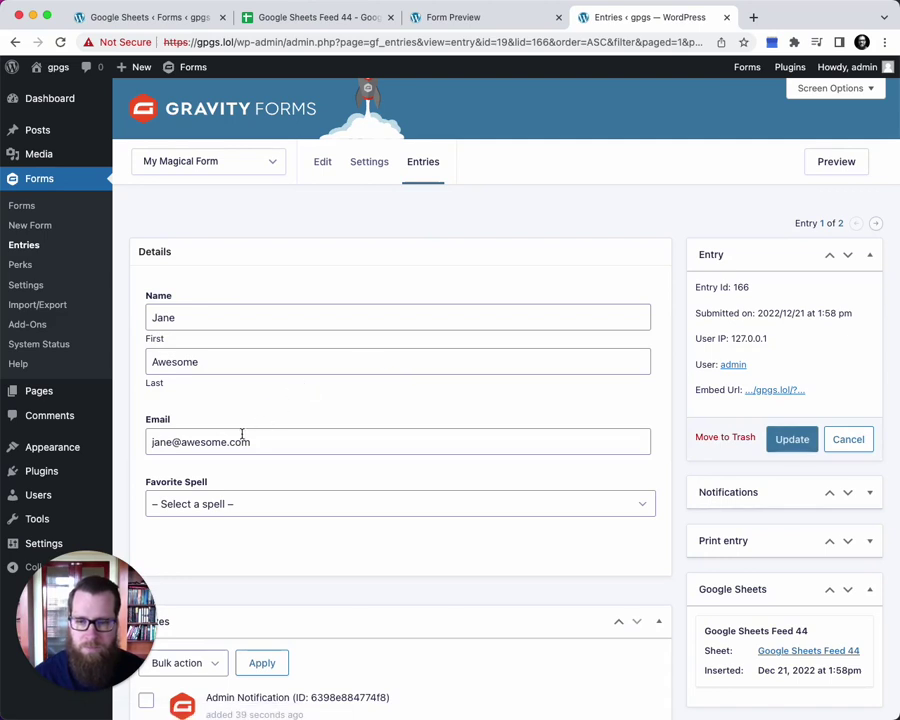
double_click(212, 441)
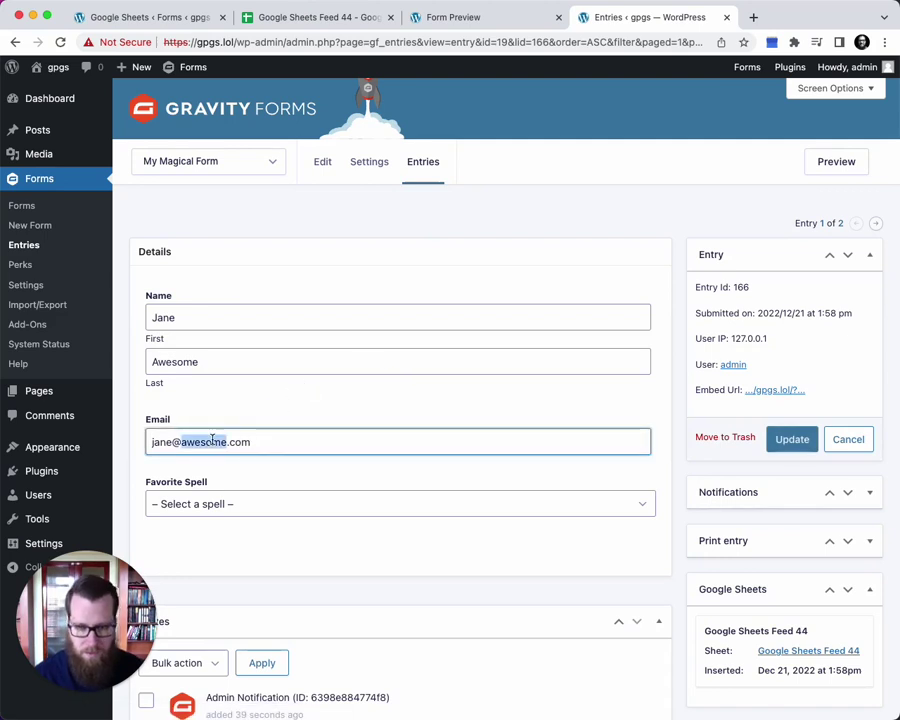
key("Left")
type("really")
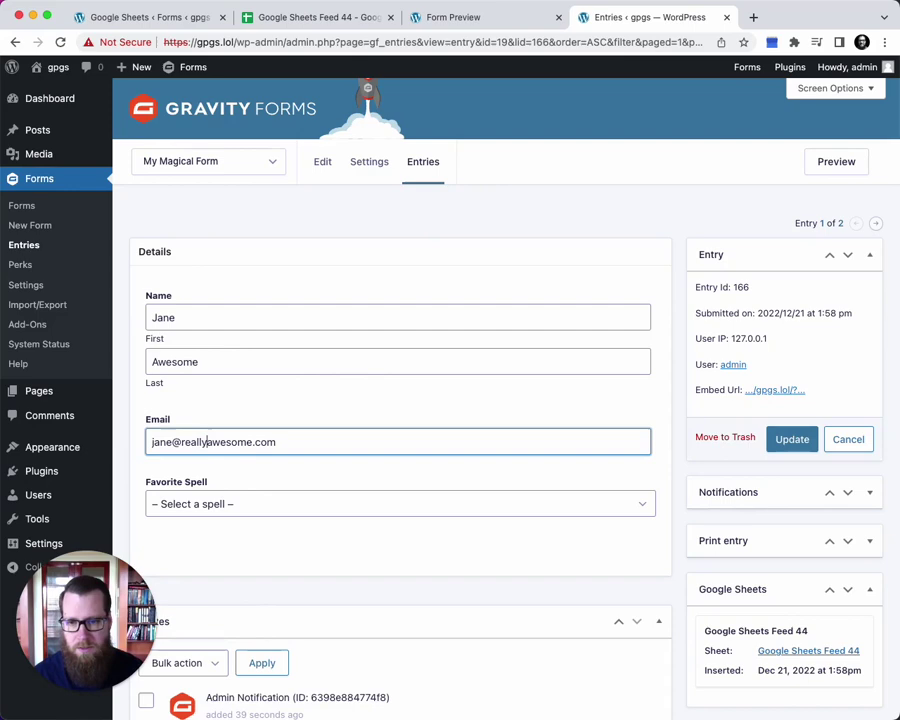
left_click(792, 442)
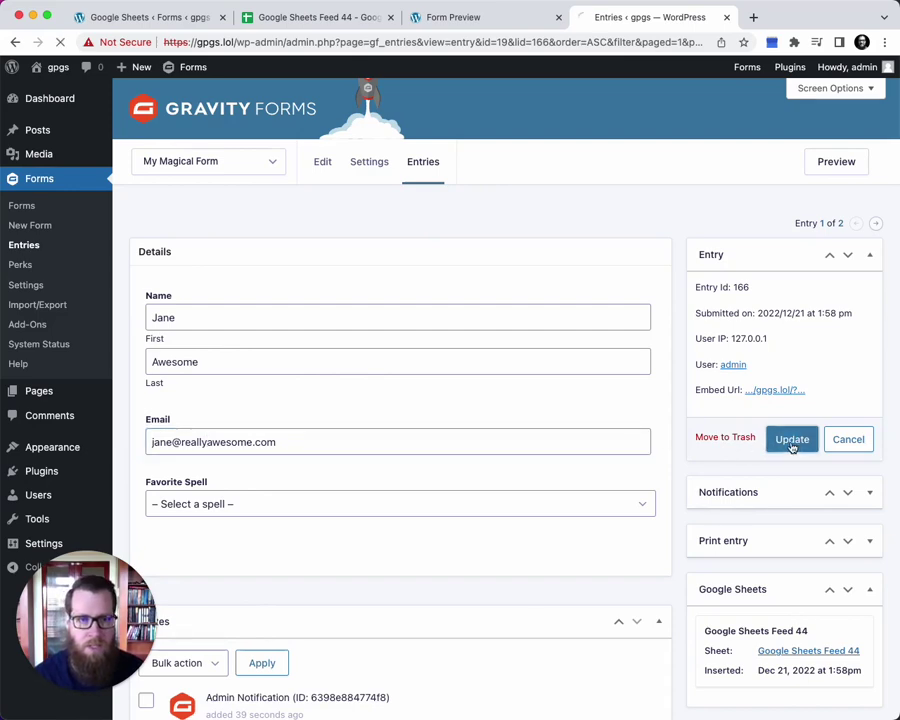
Check that cell D3 in Google Sheets Feed 44 shows the updated email
left_click(311, 20)
left_click(294, 206)
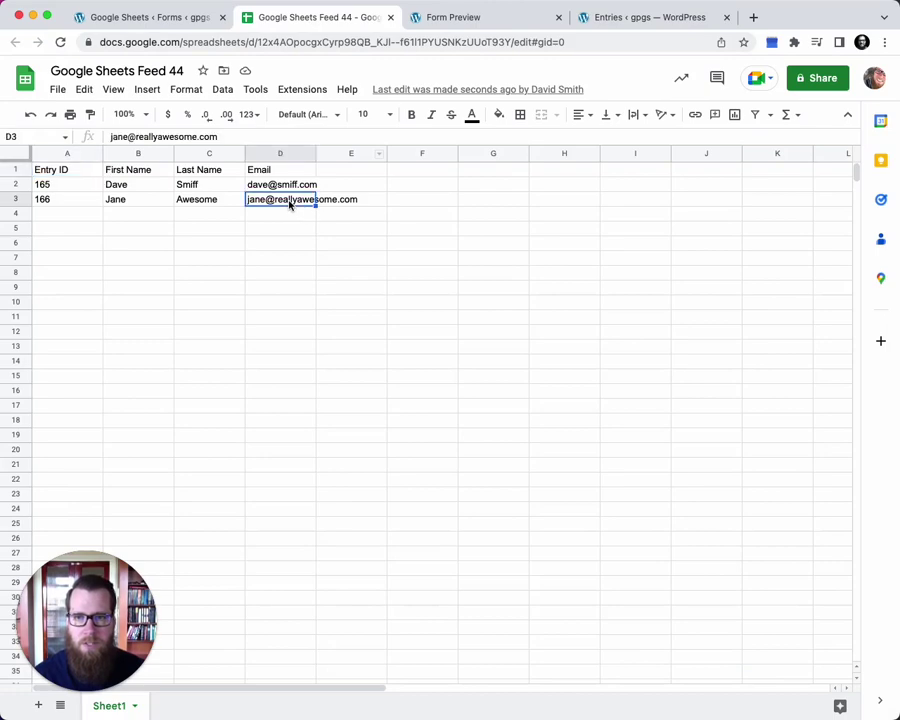
mouse_move(297, 206)
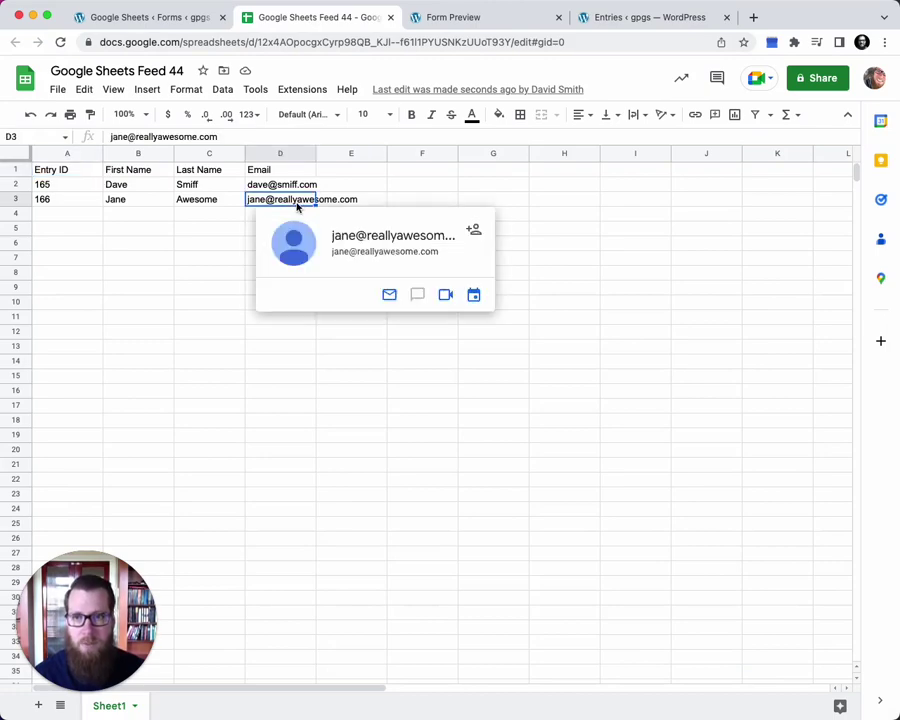
Move entry 166 to the trash and confirm its row left the sheet
left_click(625, 20)
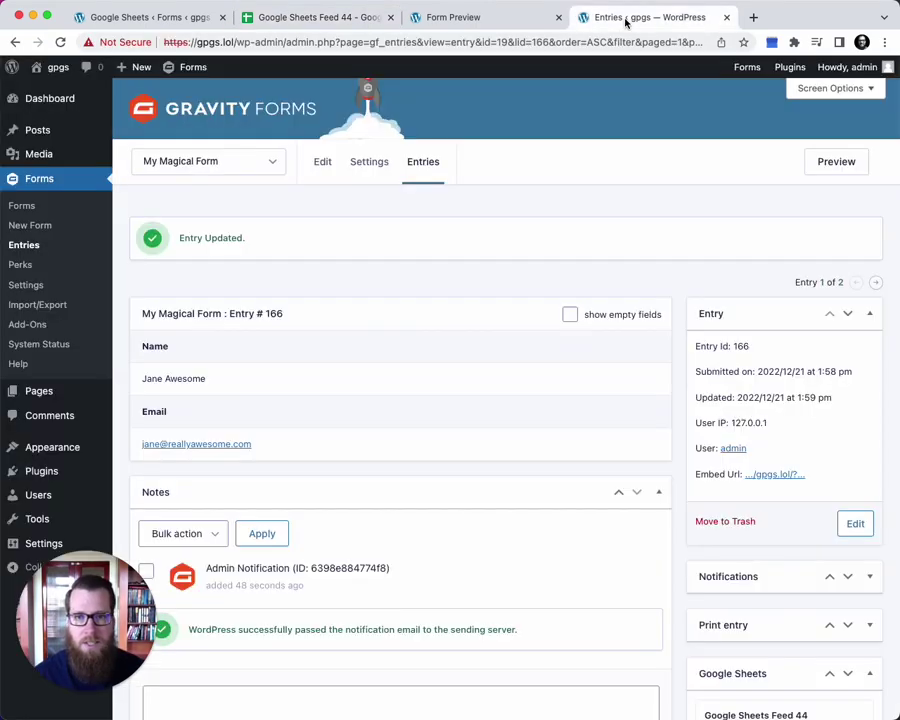
left_click(726, 520)
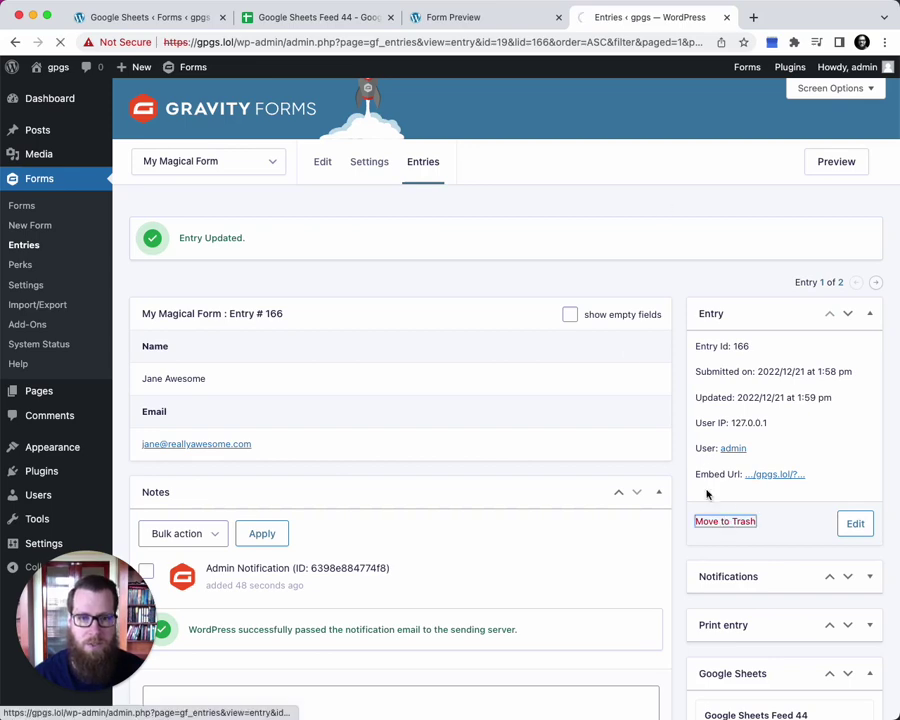
left_click(330, 20)
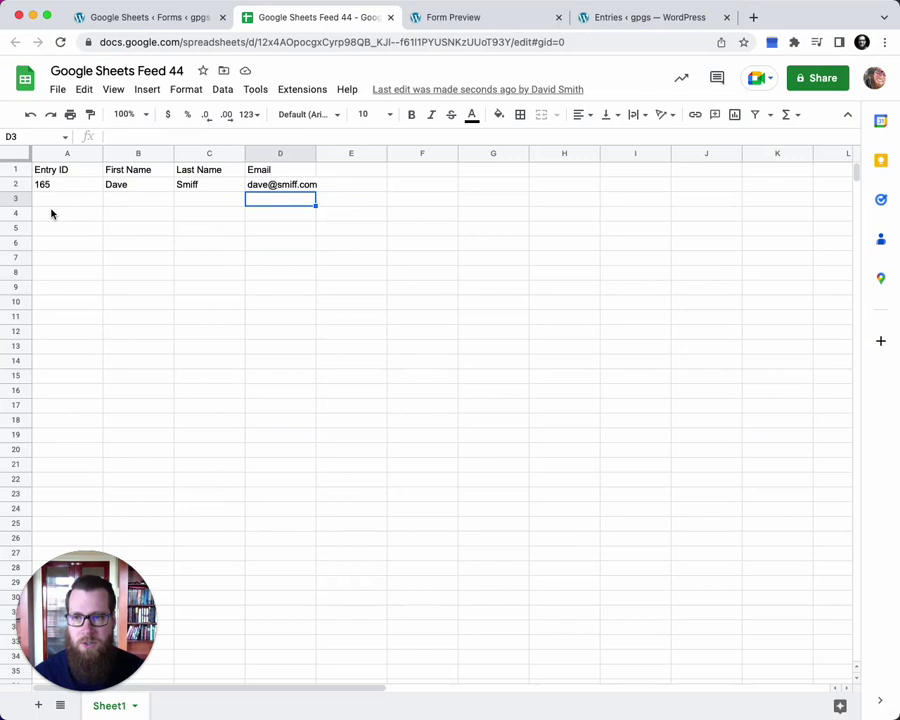
Restore entry 166 from the form's Trash list
left_click(636, 22)
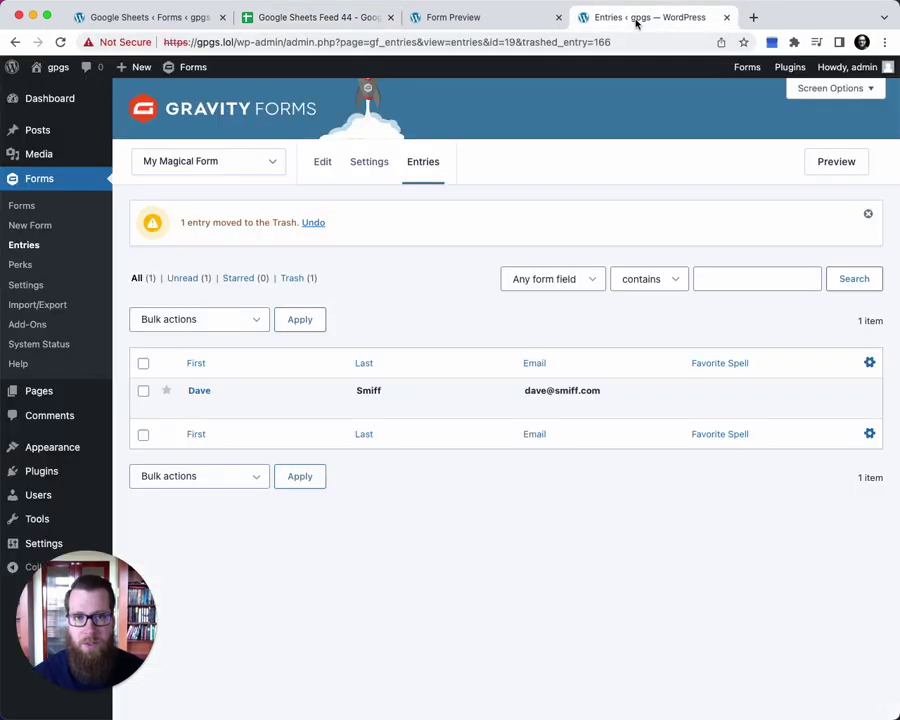
left_click(292, 278)
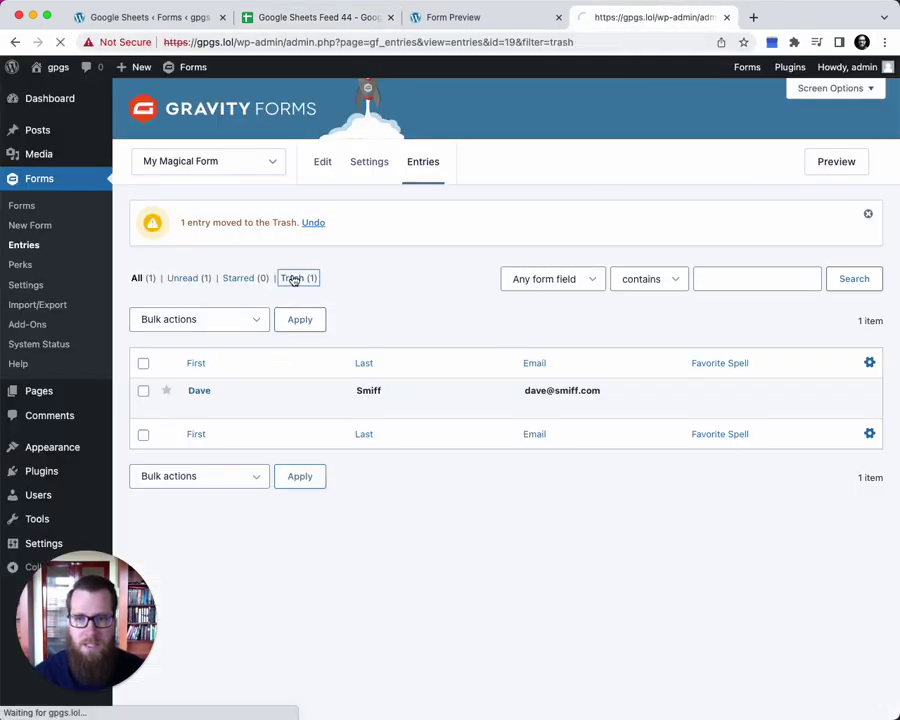
left_click(210, 360)
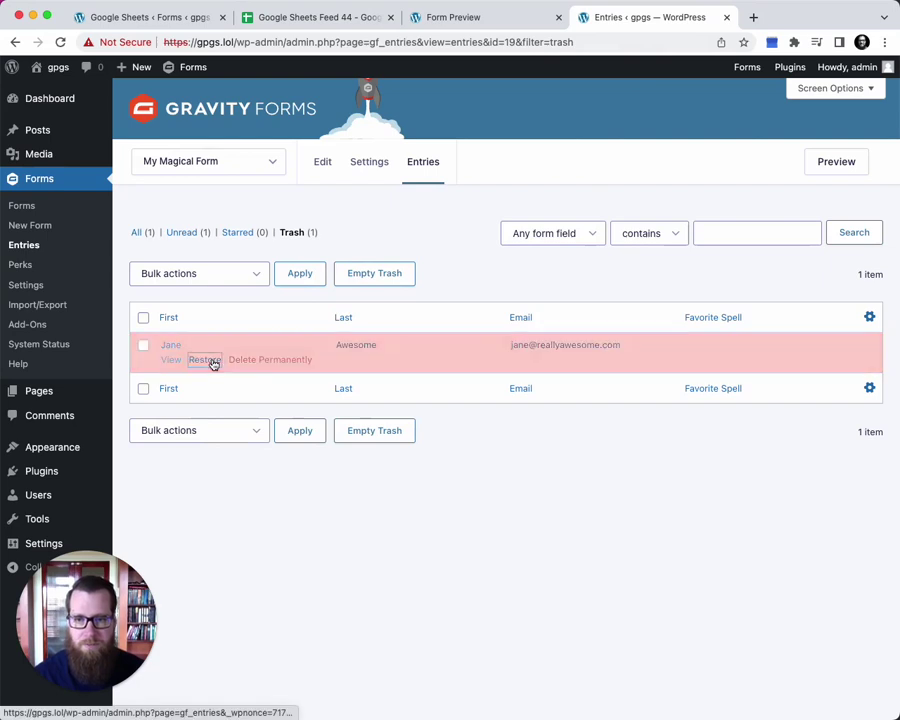
left_click(250, 162)
Check Google Sheets Feed 44 shows restored entry 166 back in row 3 beneath entry 165
left_click(269, 19)
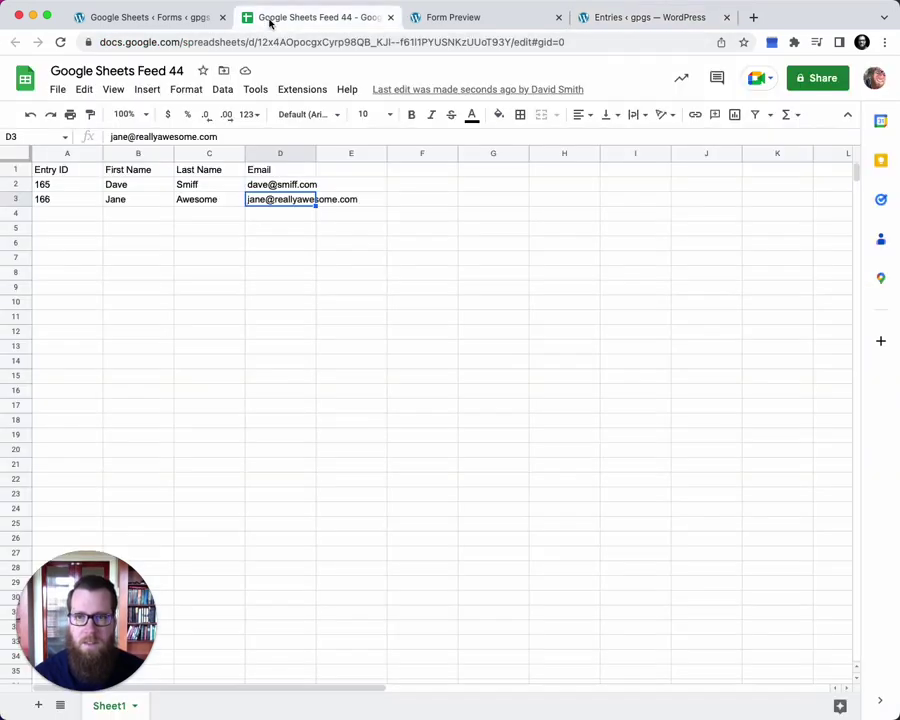